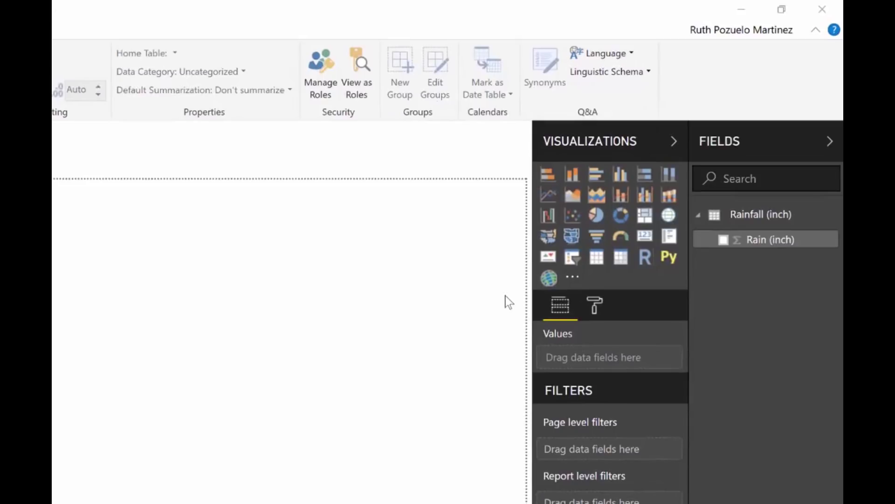
Create a new group on Rain (inch) using Size of bins with a bin size of 3
{"action": "left_click", "coordinate": [782, 247]}
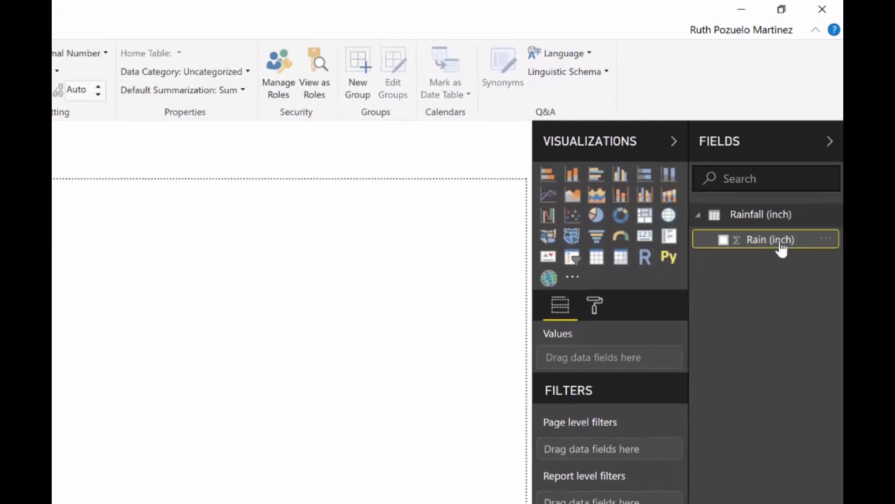
{"action": "left_click", "coordinate": [357, 80]}
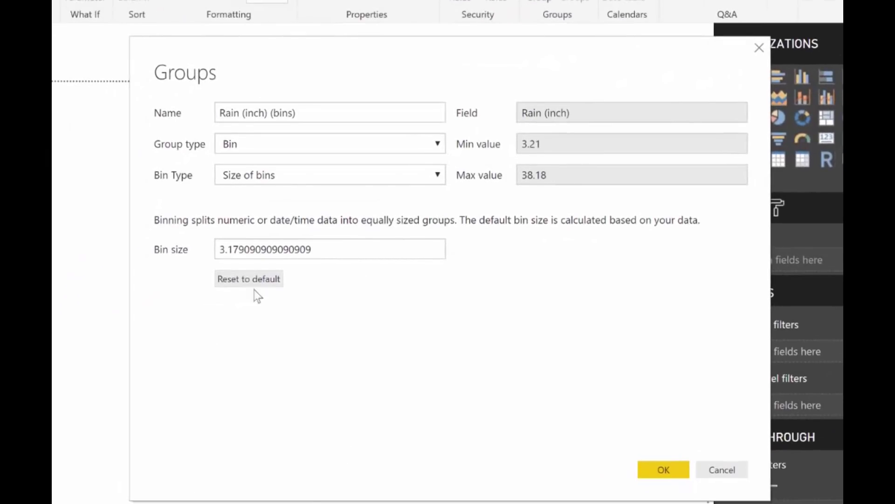
{"action": "left_click", "coordinate": [284, 177]}
{"action": "left_click", "coordinate": [282, 180]}
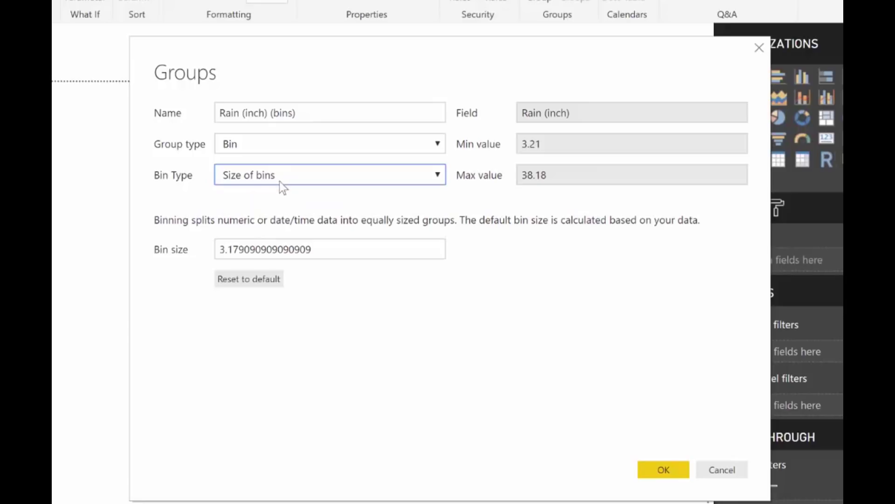
{"action": "left_click_drag", "start_coordinate": [309, 249], "coordinate": [91, 250]}
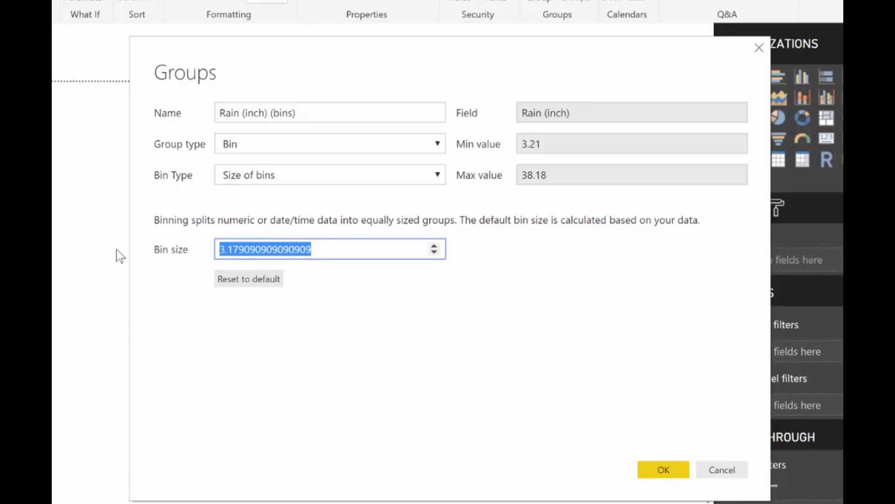
{"action": "type", "text": "3"}
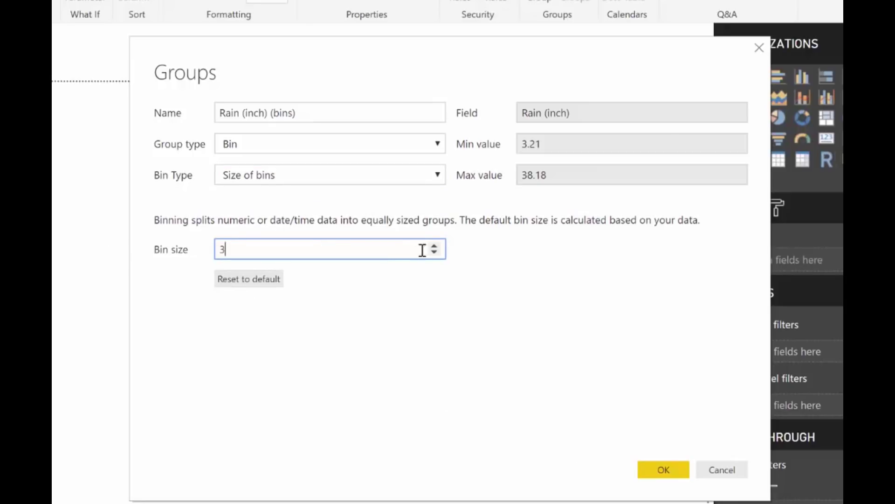
Confirm the bin group and show Rain (inch) (bins) on the canvas as a table
{"action": "left_click", "coordinate": [662, 469]}
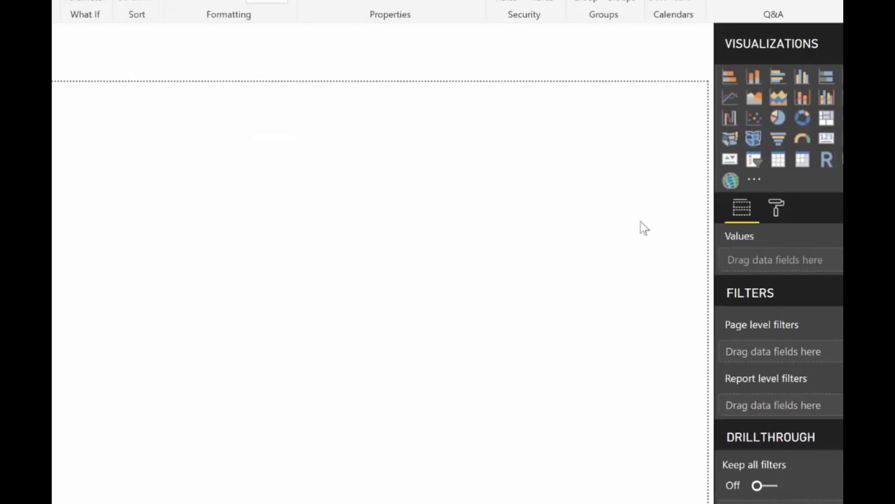
{"action": "left_click_drag", "start_coordinate": [528, 236], "coordinate": [406, 280]}
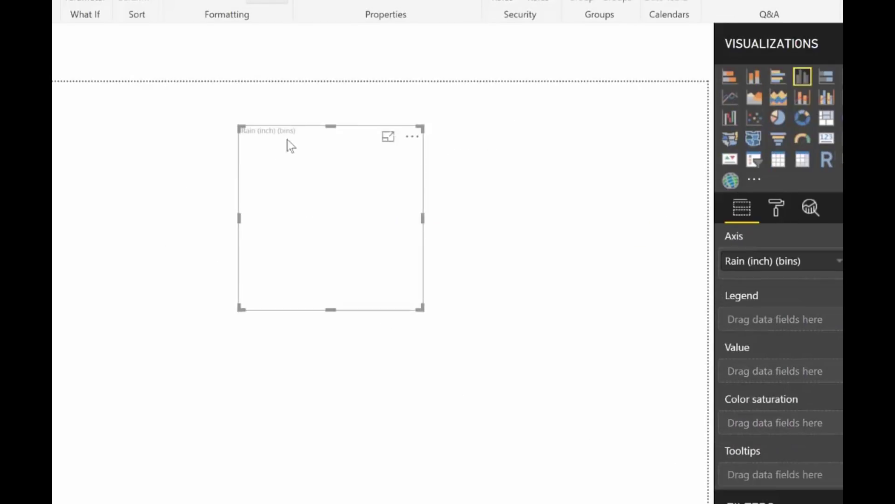
{"action": "left_click", "coordinate": [780, 162]}
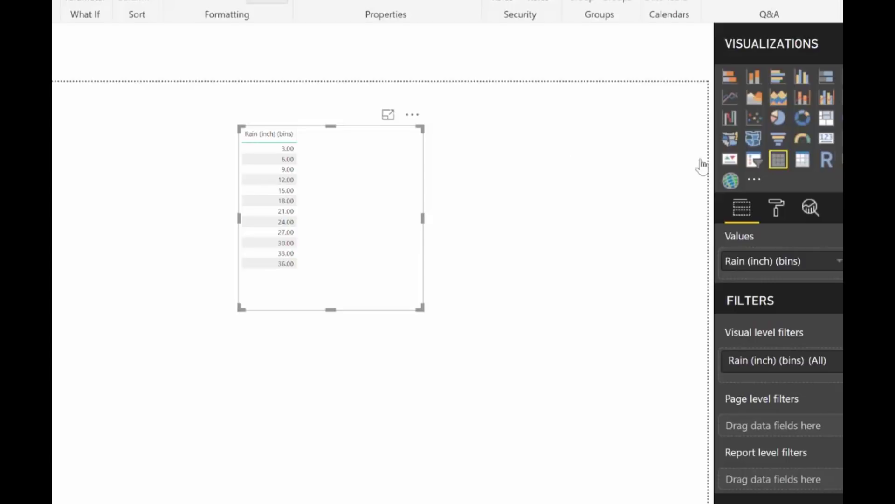
Delete the bins table visual and the Rain (inch) (bins) column
{"action": "key", "text": "Delete"}
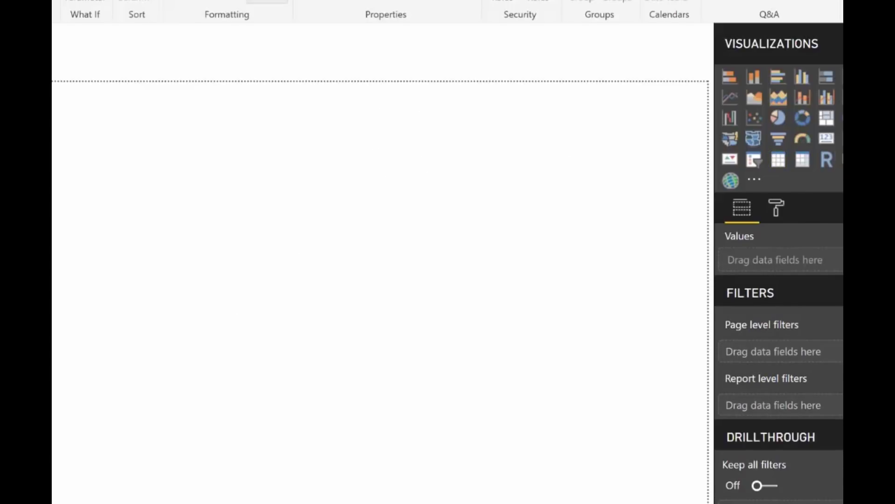
{"action": "key", "text": "Delete"}
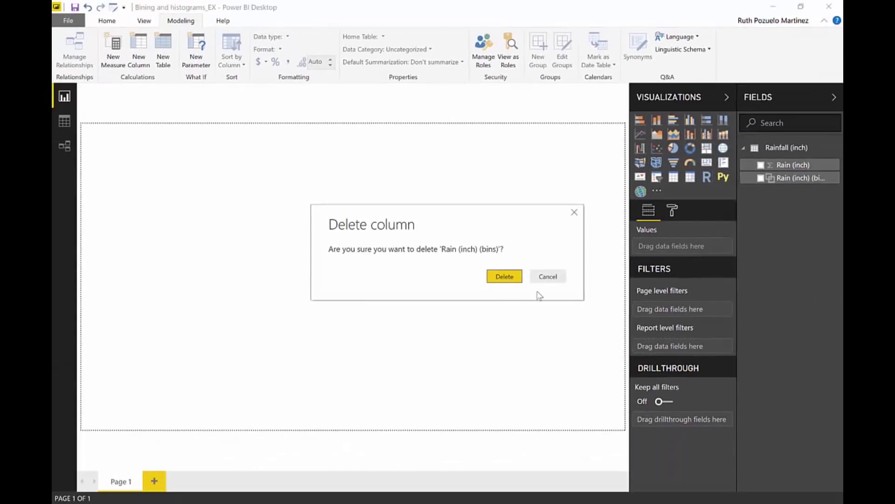
{"action": "left_click", "coordinate": [505, 276]}
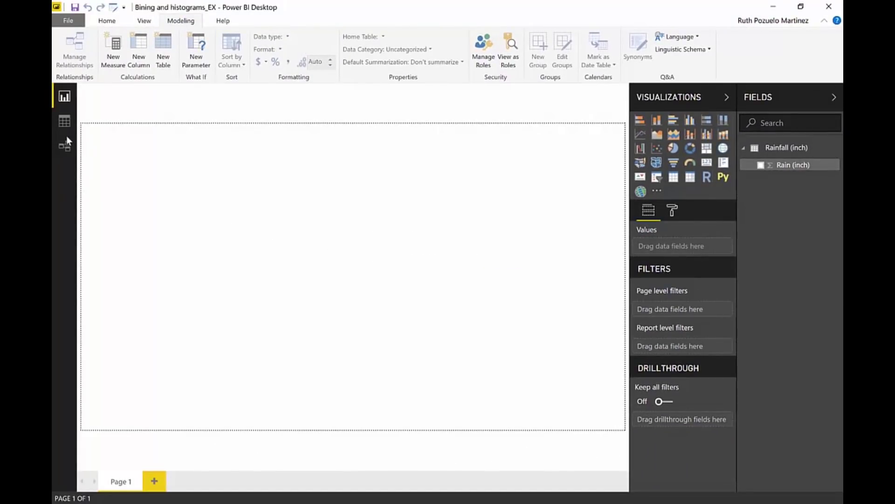
In Data view, start a Bin column with SQRT(COUNTROWS('Rainfall (inch)'))
{"action": "left_click", "coordinate": [65, 121]}
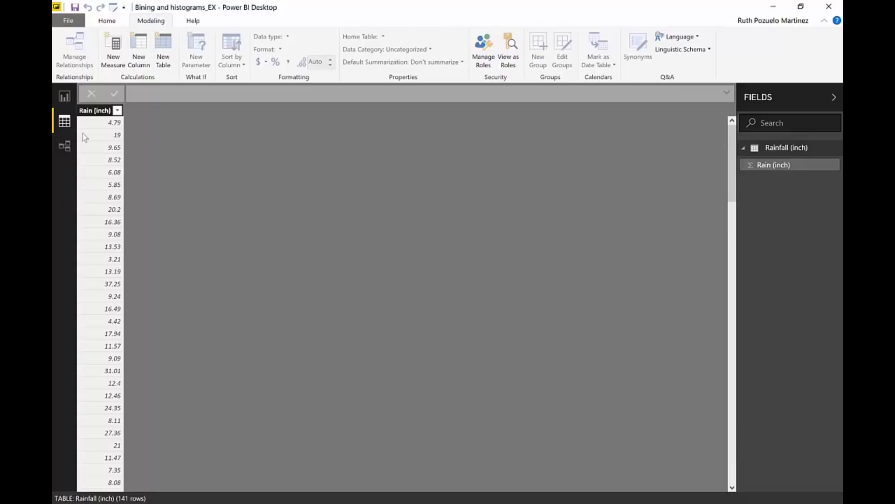
{"action": "left_click", "coordinate": [95, 110]}
{"action": "left_click", "coordinate": [138, 51]}
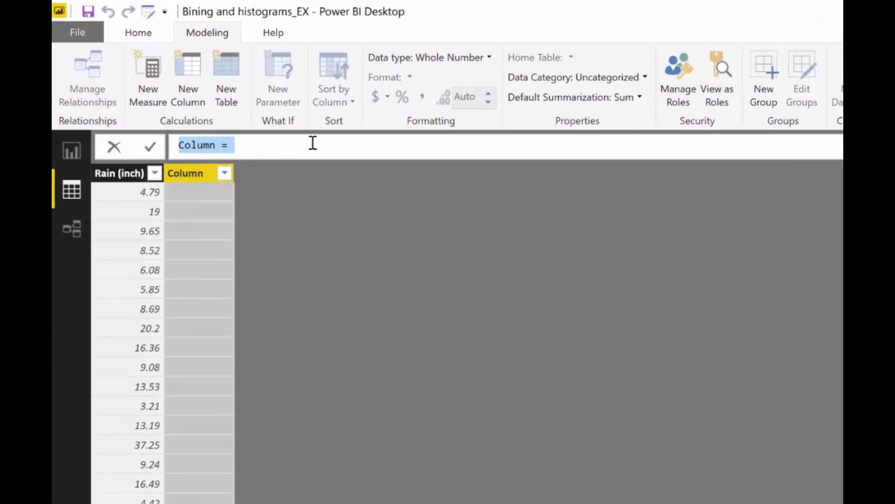
{"action": "type", "text": "Bin"}
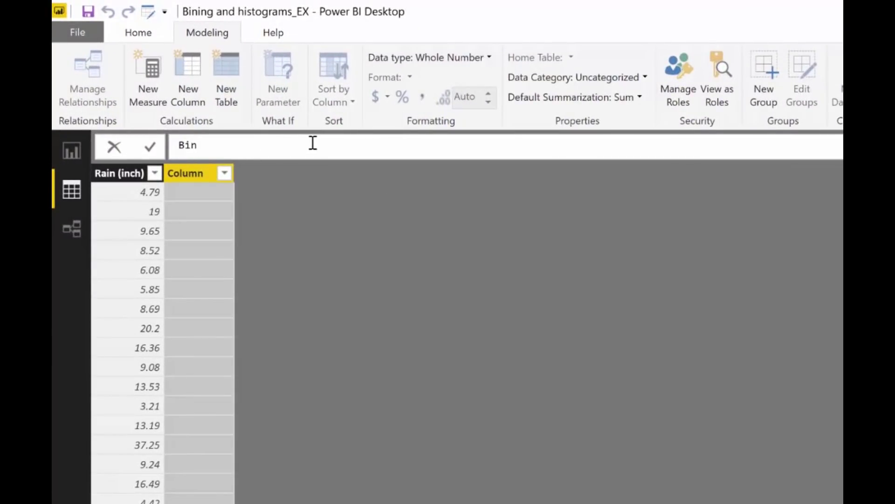
{"action": "type", "text": " = sqr"}
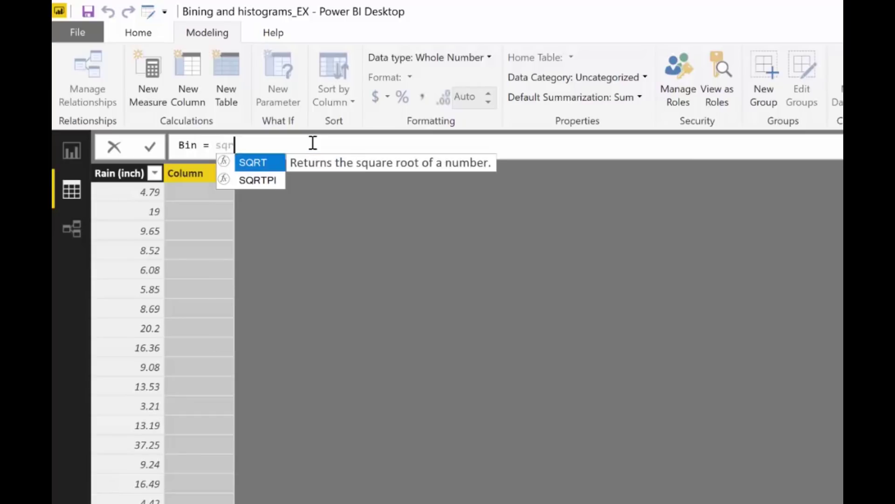
{"action": "key", "text": "Tab"}
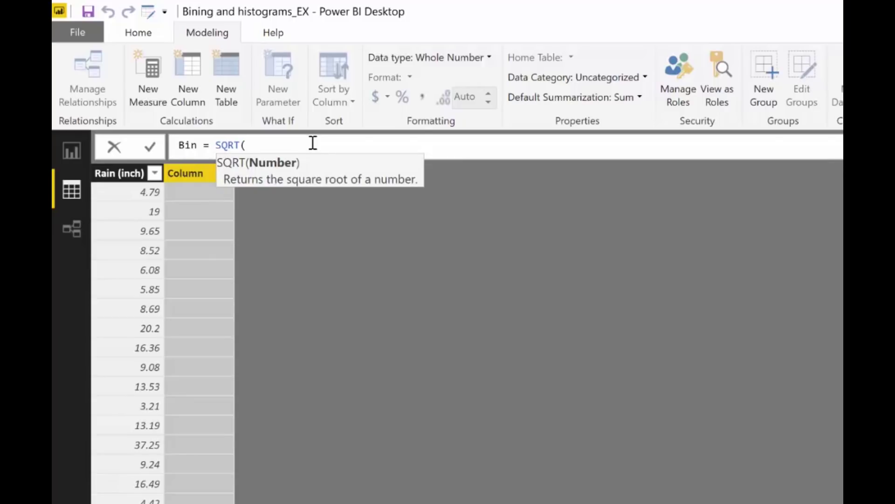
{"action": "type", "text": "c"}
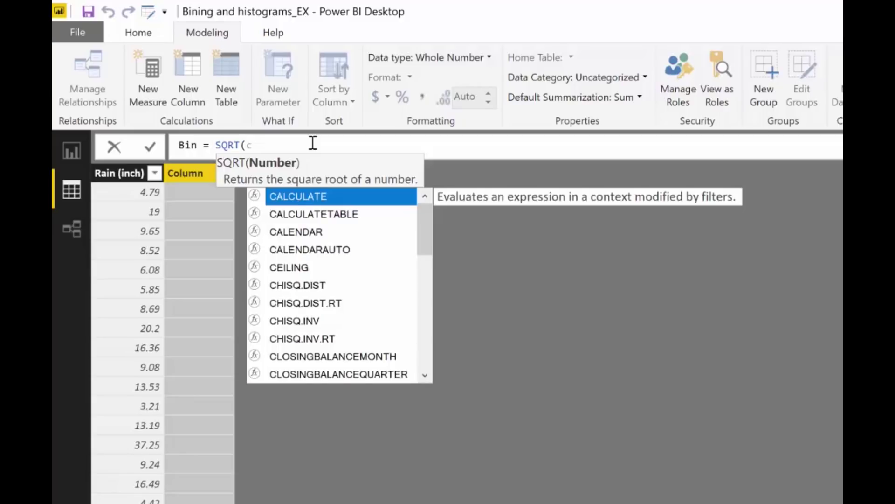
{"action": "type", "text": "oa"}
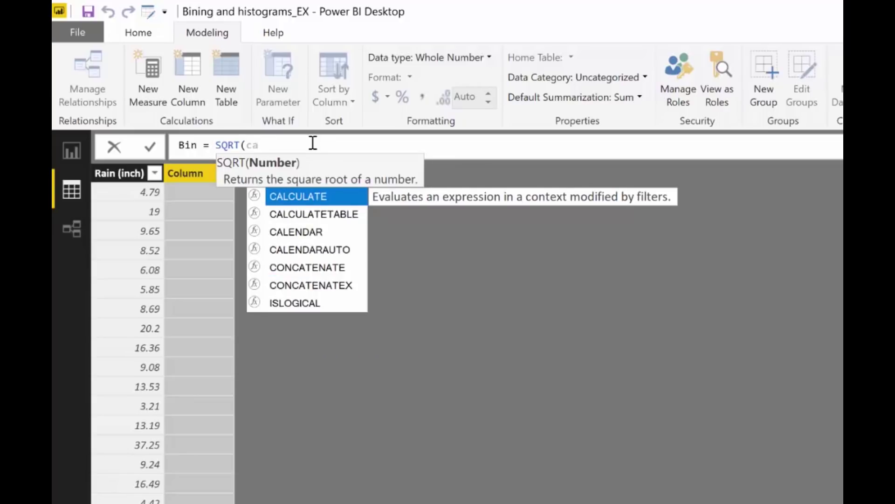
{"action": "key", "text": "Down"}
{"action": "key", "text": "Down"}
{"action": "key", "text": "BackSpace"}
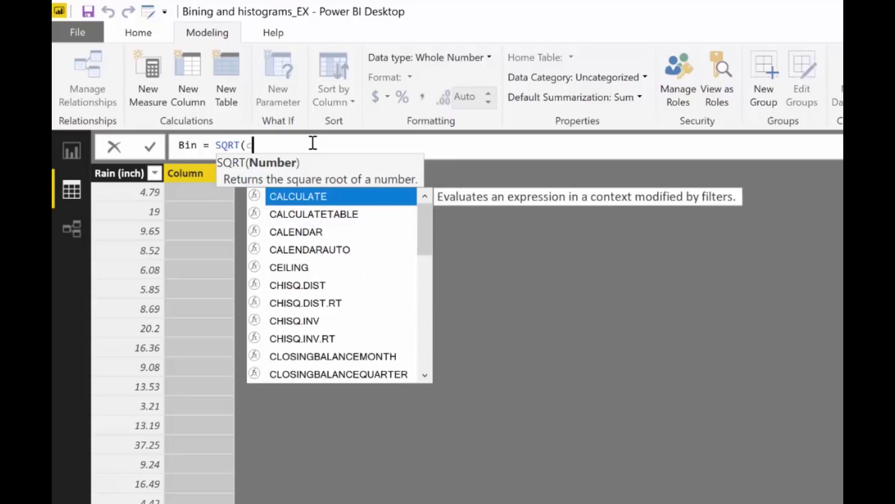
{"action": "type", "text": "ou"}
{"action": "key", "text": "Down"}
{"action": "key", "text": "Down"}
{"action": "key", "text": "Down"}
{"action": "key", "text": "Down"}
{"action": "key", "text": "Tab"}
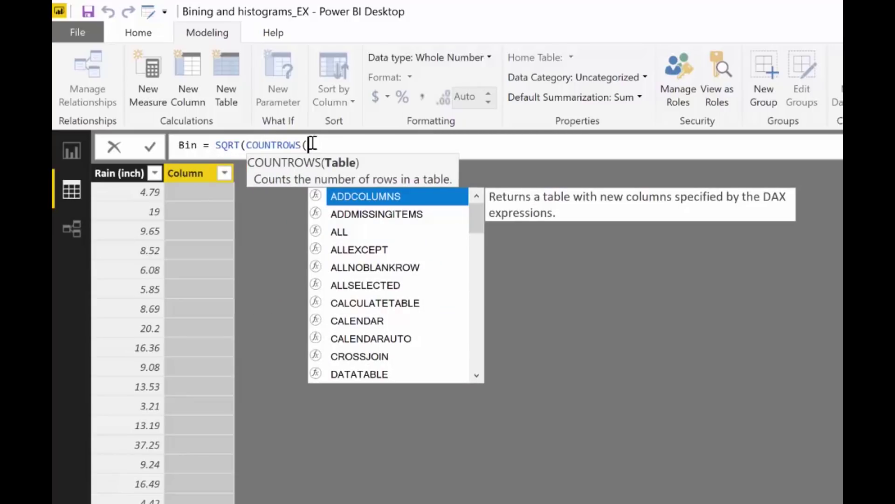
{"action": "type", "text": "'ra"}
{"action": "key", "text": "Tab"}
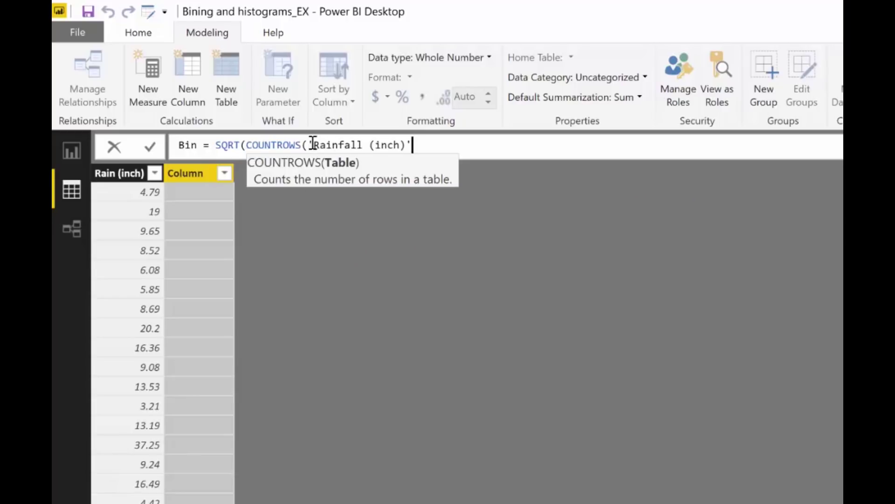
{"action": "type", "text": ")"}
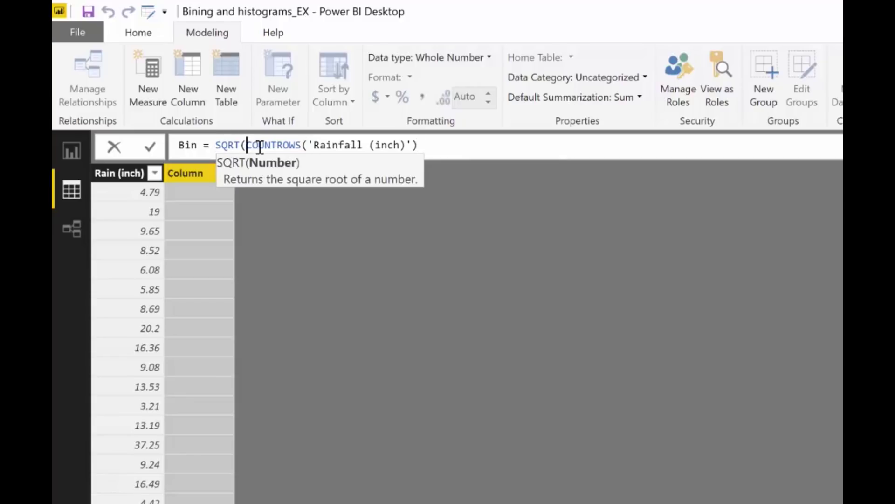
Split the formula over lines, add both -1 terms, and commit Bin = SQRT(COUNTROWS(...)-1)-1
{"action": "key", "text": "shift+Return"}
{"action": "left_click", "coordinate": [214, 145]}
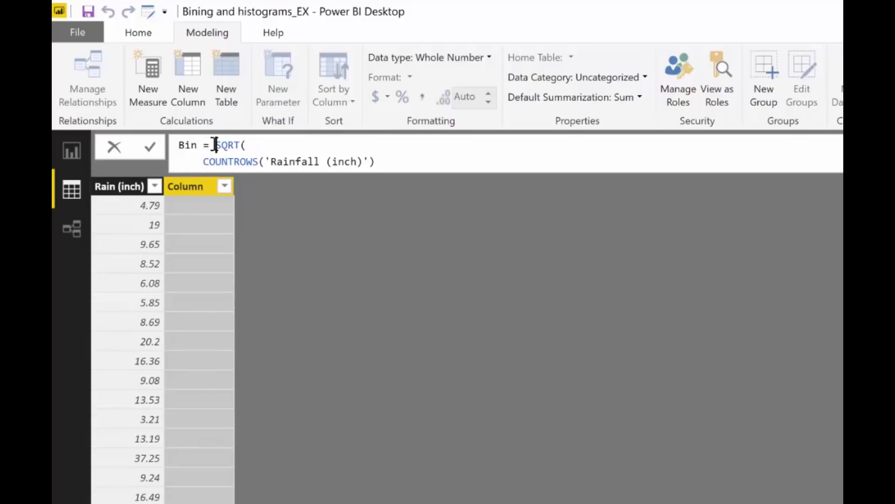
{"action": "key", "text": "shift+Return"}
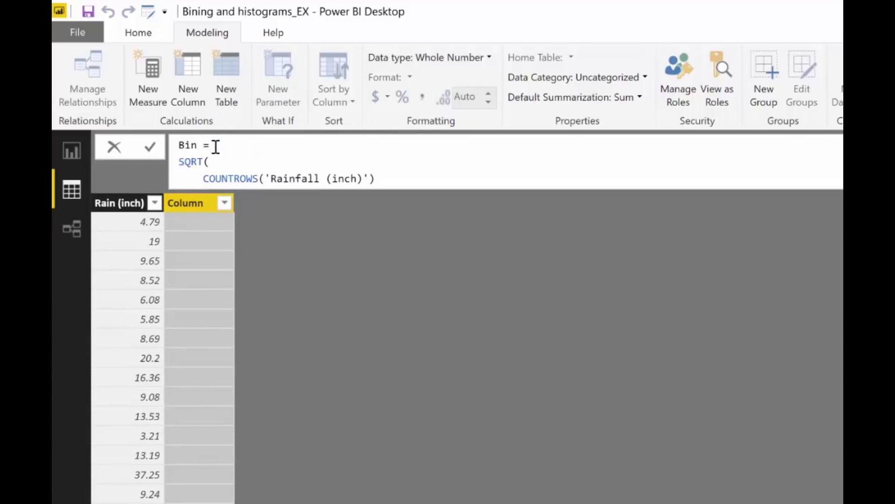
{"action": "left_click", "coordinate": [427, 180]}
{"action": "key", "text": "shift+Return"}
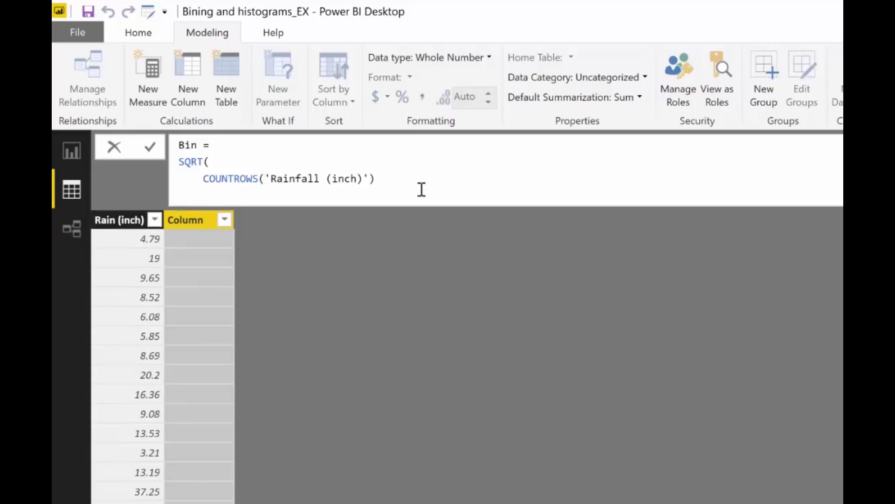
{"action": "type", "text": "-1)*"}
{"action": "key", "text": "BackSpace"}
{"action": "key", "text": "shift+Return"}
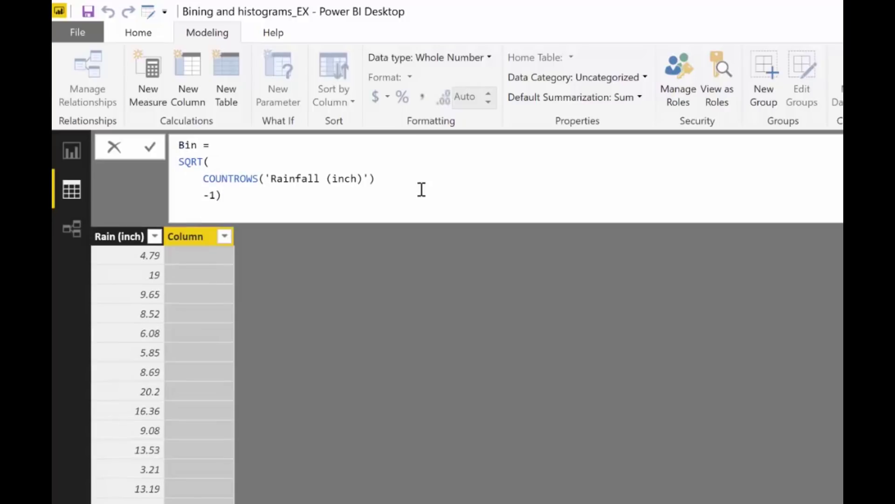
{"action": "type", "text": "-1"}
{"action": "key", "text": "Return"}
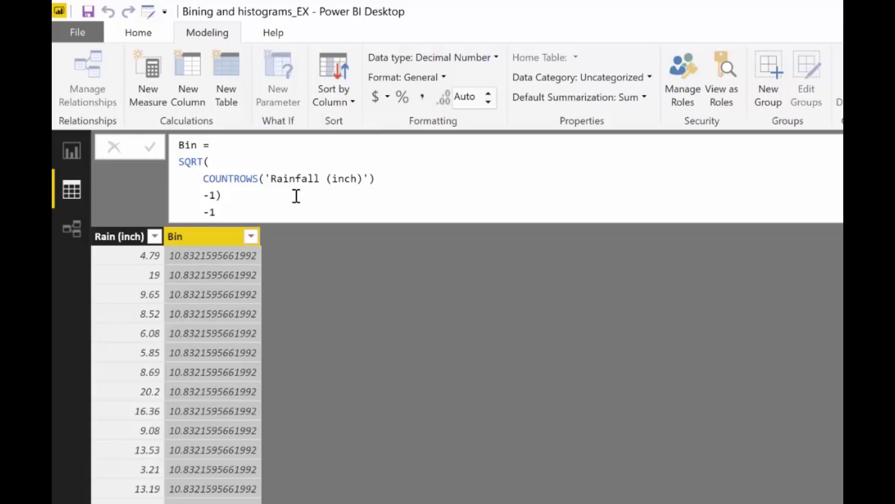
{"action": "left_click_drag", "start_coordinate": [215, 195], "coordinate": [198, 195]}
{"action": "left_click", "coordinate": [190, 212]}
{"action": "left_click", "coordinate": [421, 211]}
{"action": "left_click", "coordinate": [196, 246]}
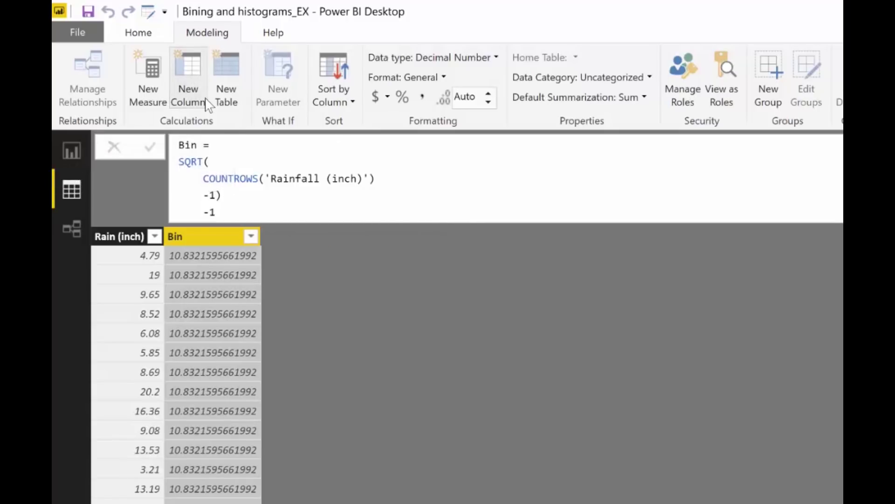
Start a Bin sizes column with VAR maxs = MAX('Rainfall (inch)'[Rain (inch)])
{"action": "left_click", "coordinate": [196, 75]}
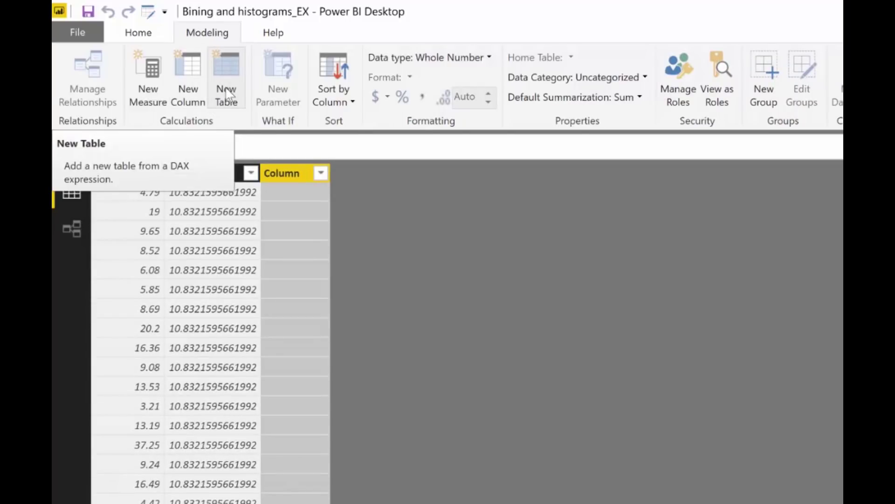
{"action": "type", "text": "Bin"}
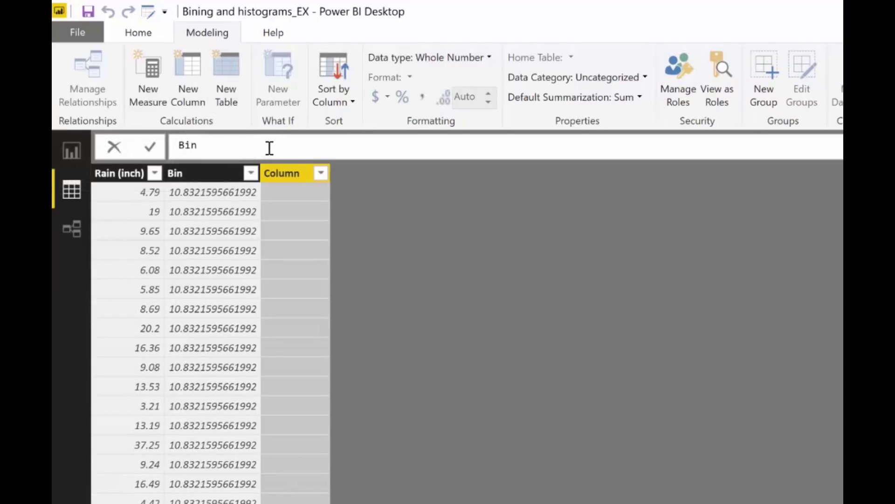
{"action": "type", "text": " sizes ="}
{"action": "key", "text": "shift+Return"}
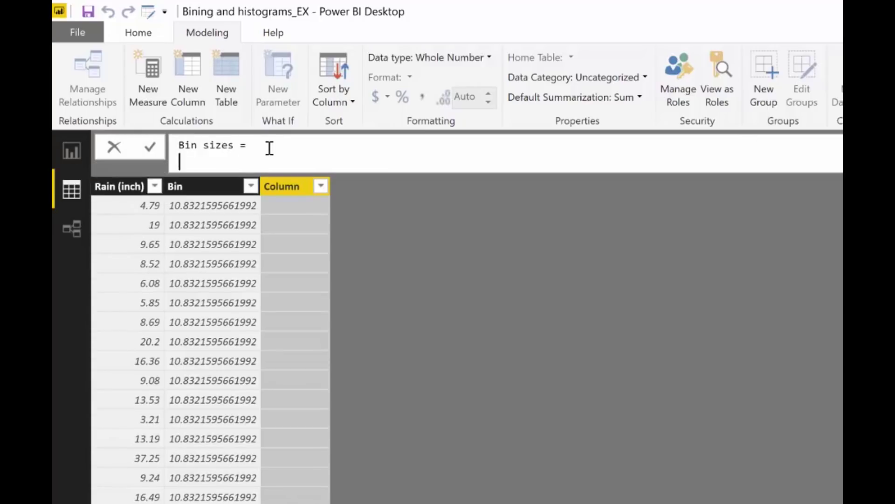
{"action": "type", "text": "Var maxs=MAX("}
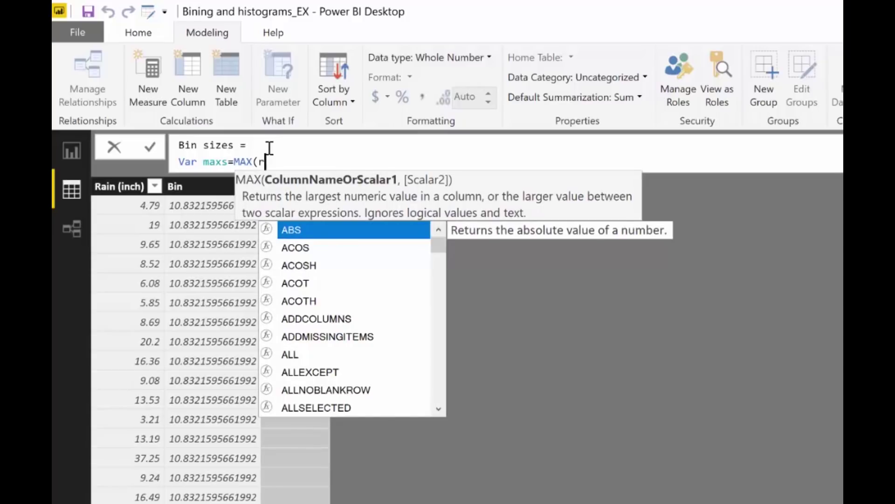
{"action": "type", "text": "rain"}
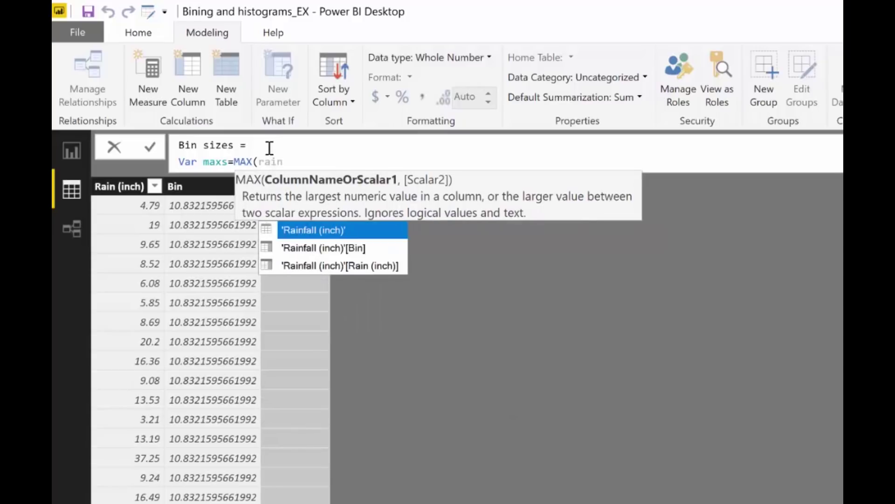
{"action": "key", "text": "Tab"}
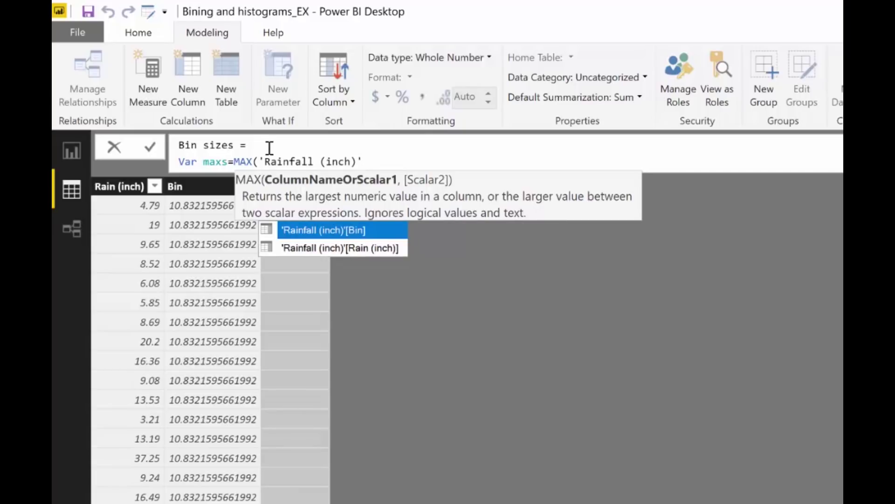
{"action": "key", "text": "Down"}
{"action": "key", "text": "Tab"}
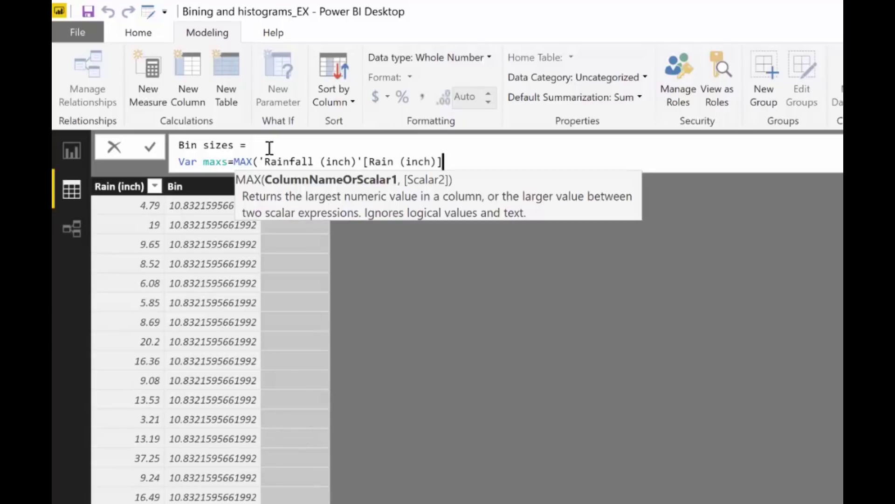
{"action": "type", "text": ")"}
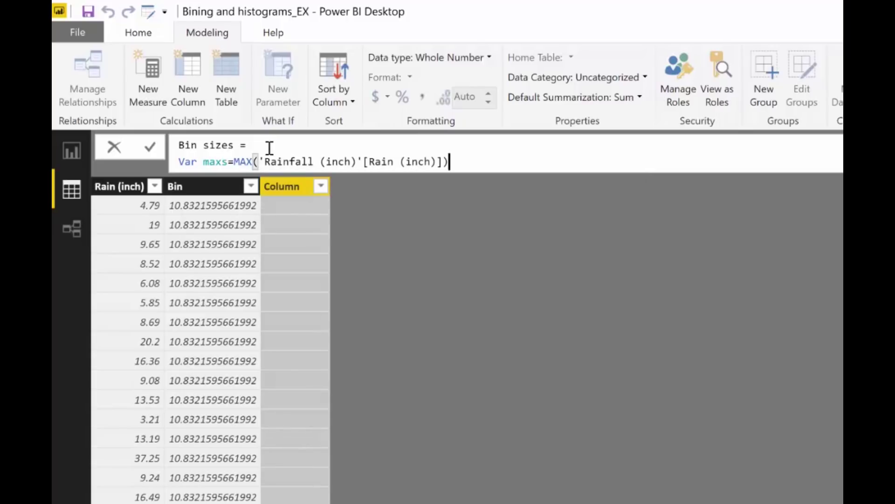
Add VAR mins = MIN('Rainfall (inch)'[Rain (inch)]) on the next line
{"action": "key", "text": "shift+Return"}
{"action": "type", "text": "Var mins="}
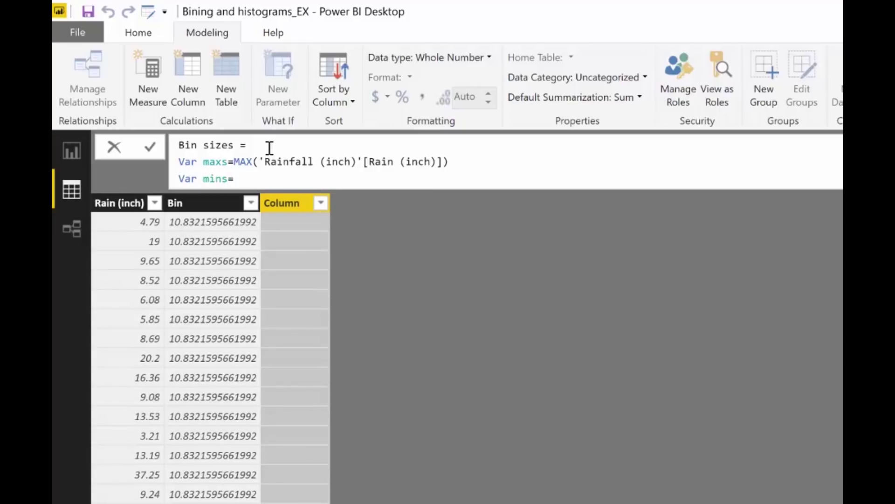
{"action": "type", "text": "MIN("}
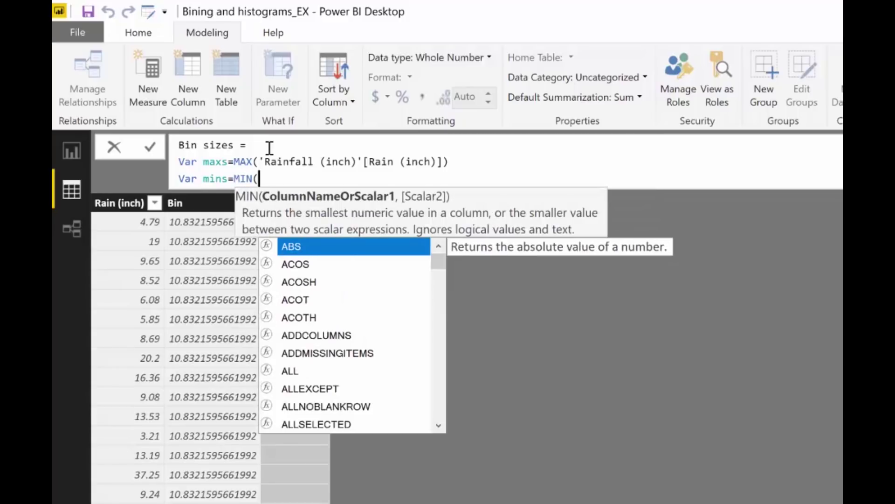
{"action": "type", "text": "rain"}
{"action": "key", "text": "Down"}
{"action": "key", "text": "Down"}
{"action": "key", "text": "Tab"}
{"action": "type", "text": ")"}
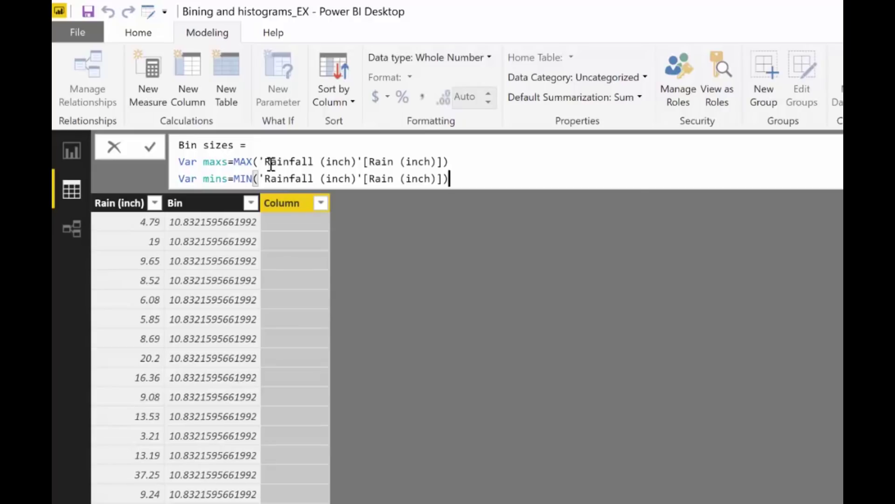
{"action": "left_click", "coordinate": [368, 161]}
{"action": "left_click", "coordinate": [454, 179]}
Add the RETURN clause with CEILING(DIVIDE(maxs-mins
{"action": "key", "text": "shift+Return"}
{"action": "type", "text": "return"}
{"action": "key", "text": "shift+Return"}
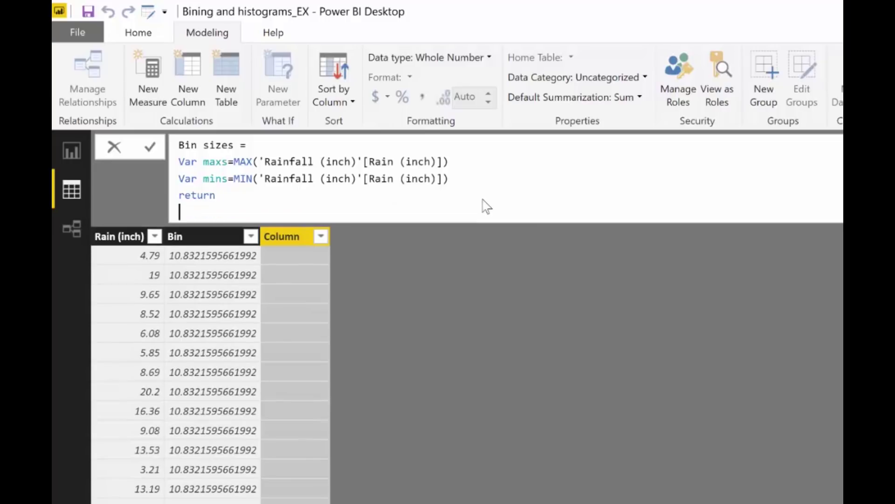
{"action": "type", "text": "ce"}
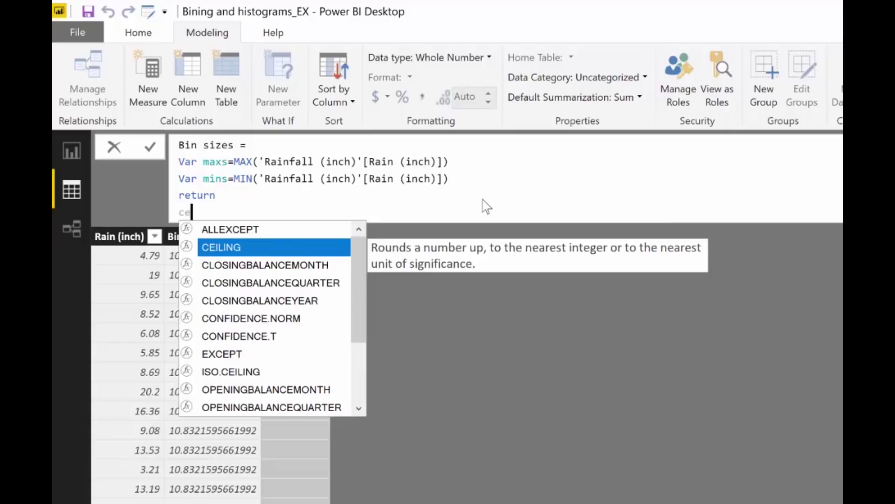
{"action": "key", "text": "Tab"}
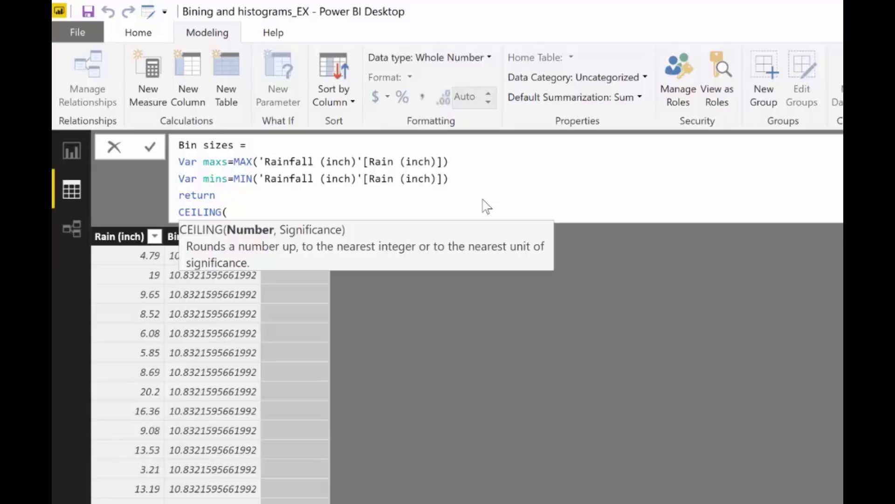
{"action": "key", "text": "shift+Return"}
{"action": "type", "text": "di"}
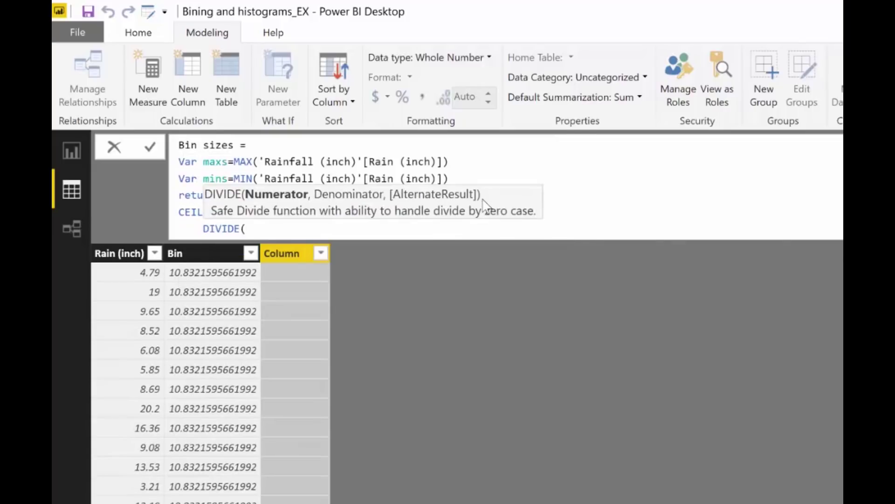
{"action": "key", "text": "shift+Return"}
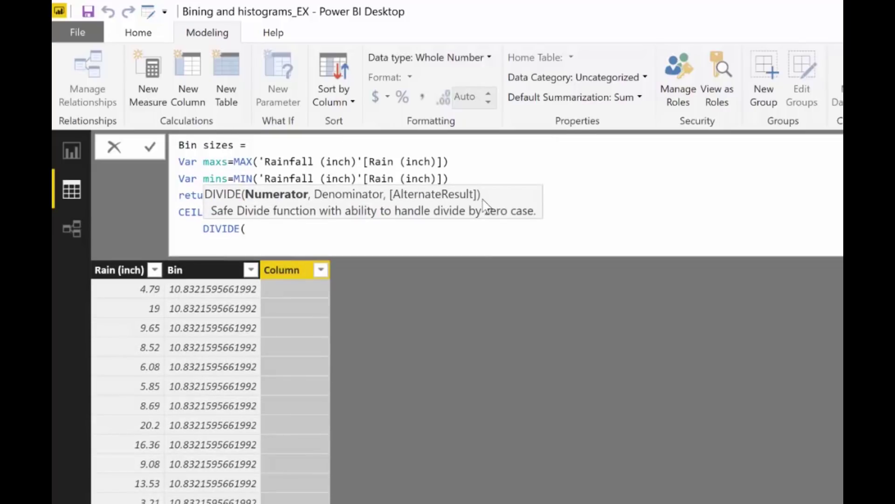
{"action": "type", "text": "ma"}
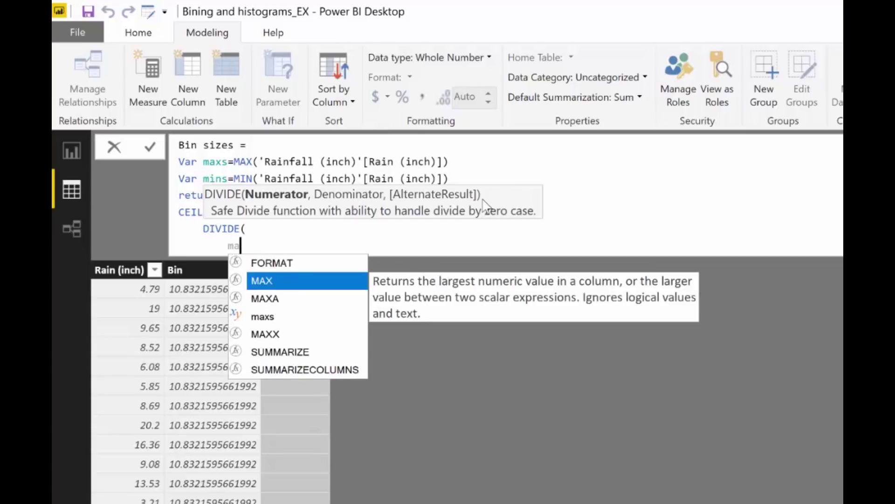
{"action": "key", "text": "Down"}
{"action": "key", "text": "Down"}
{"action": "key", "text": "Tab"}
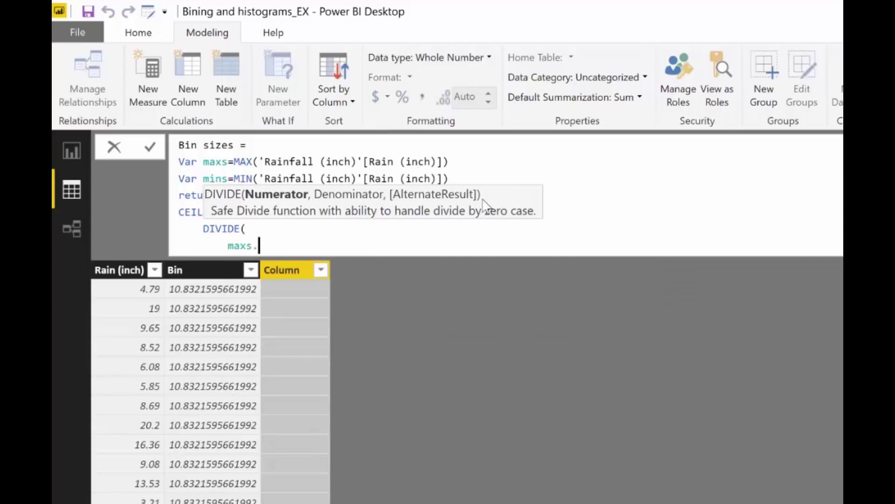
{"action": "type", "text": "-min"}
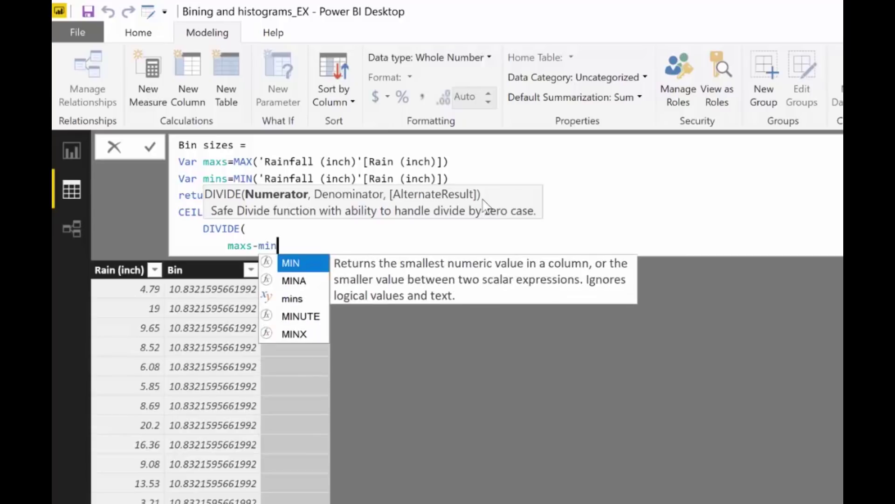
{"action": "key", "text": "Down"}
{"action": "key", "text": "Down"}
{"action": "key", "text": "Tab"}
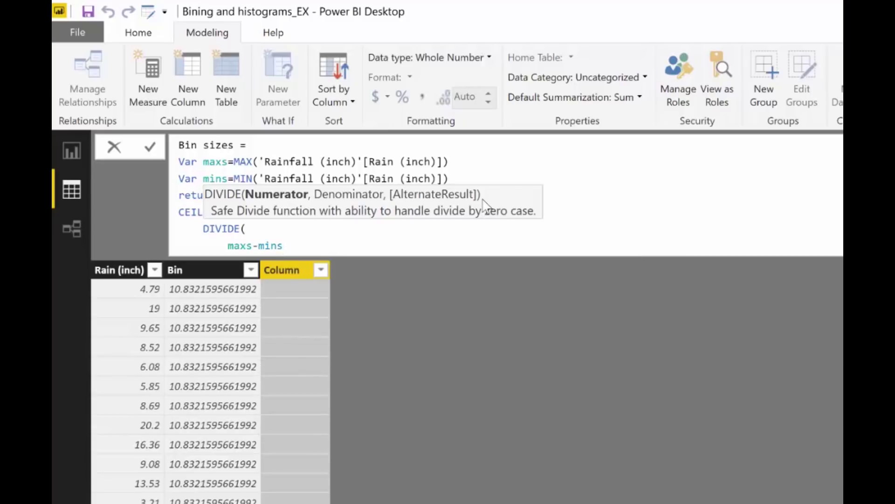
Divide by 'Rainfall (inch)'[Bin], round to significance 1, and commit Bin sizes
{"action": "type", "text": ",[bin"}
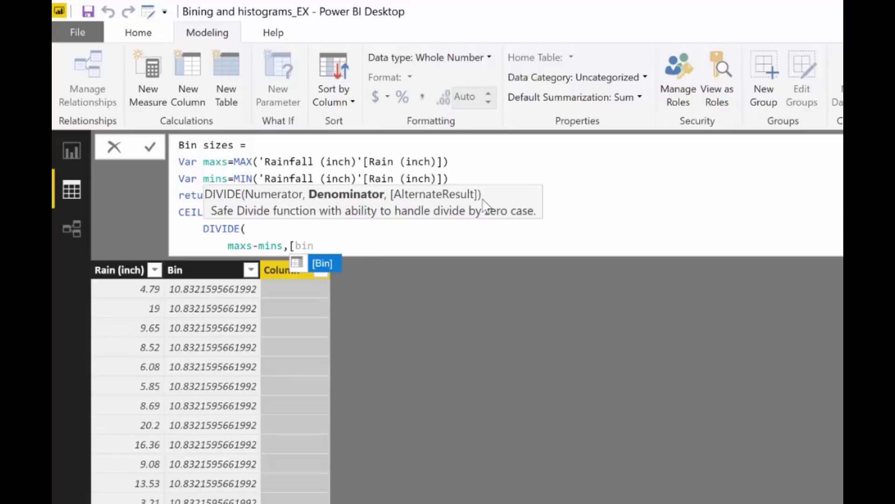
{"action": "key", "text": "BackSpace"}
{"action": "key", "text": "BackSpace"}
{"action": "key", "text": "BackSpace"}
{"action": "key", "text": "BackSpace"}
{"action": "type", "text": "rain"}
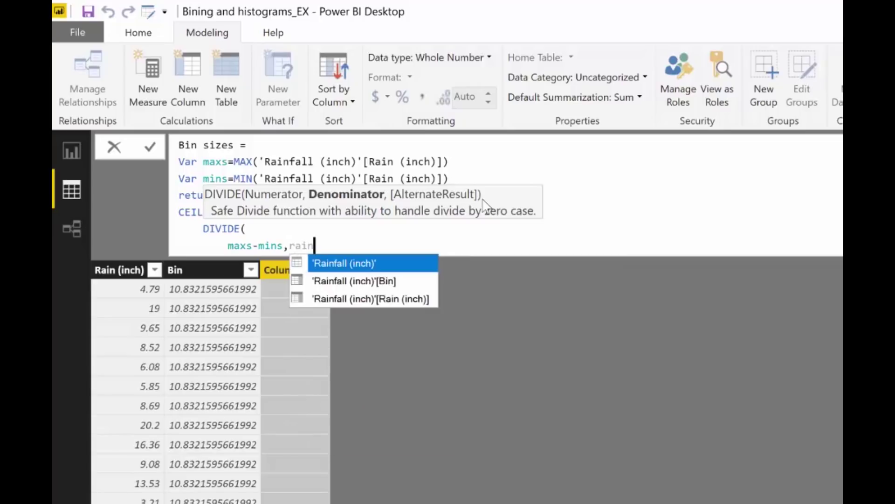
{"action": "key", "text": "Down"}
{"action": "key", "text": "Tab"}
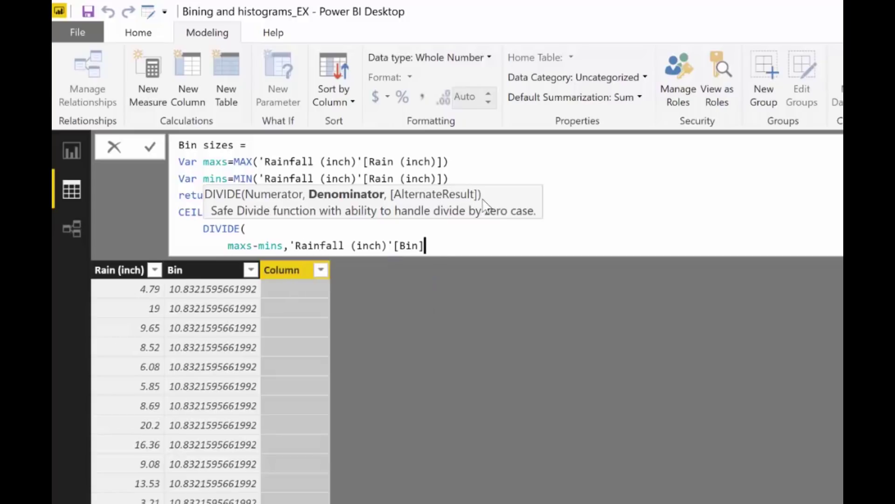
{"action": "key", "text": "BackSpace"}
{"action": "type", "text": "])"}
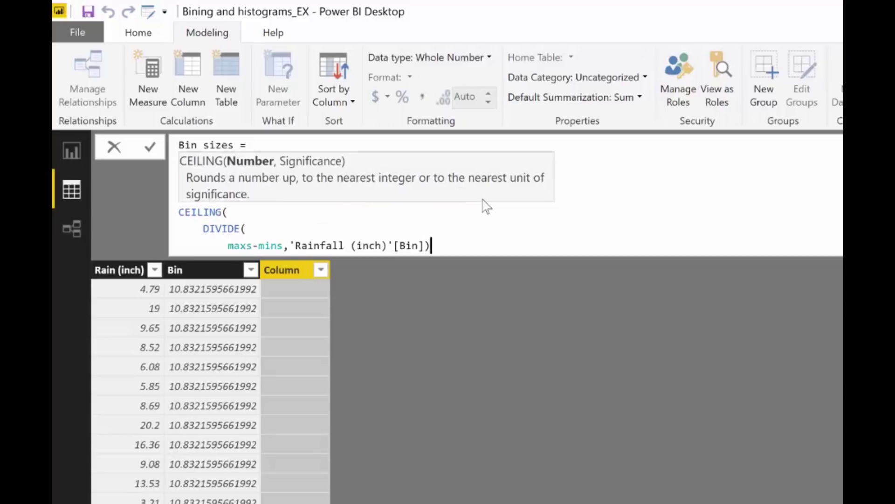
{"action": "key", "text": "Return"}
{"action": "type", "text": ",1)"}
{"action": "key", "text": "Return"}
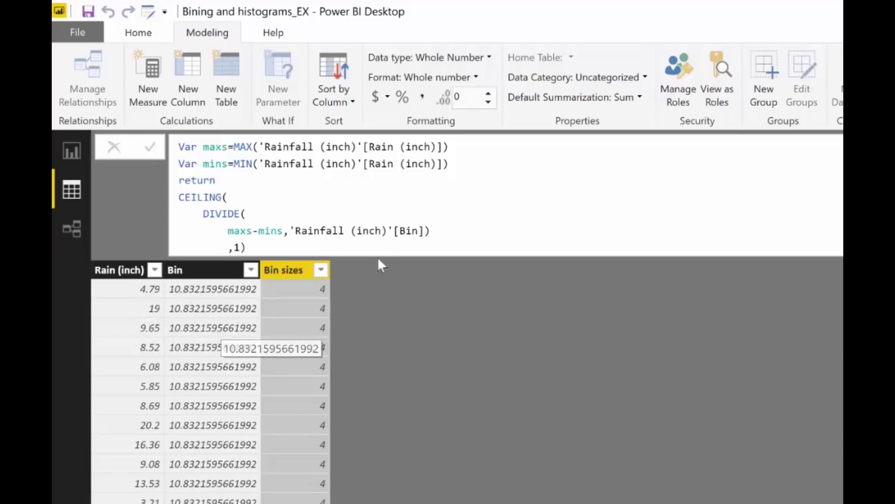
Start a Bin No column with FLOOR(DIVIDE('Rainfall (inch)'[Rain (inch)]
{"action": "left_click", "coordinate": [206, 76]}
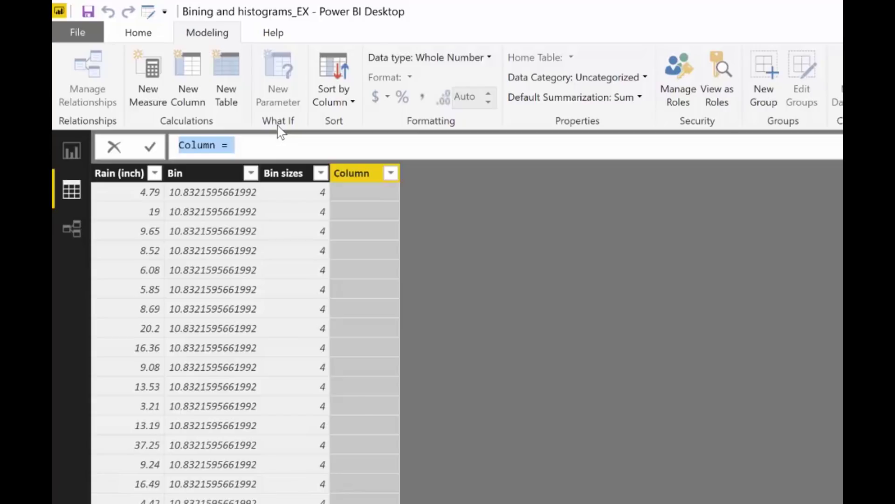
{"action": "type", "text": "Bin No"}
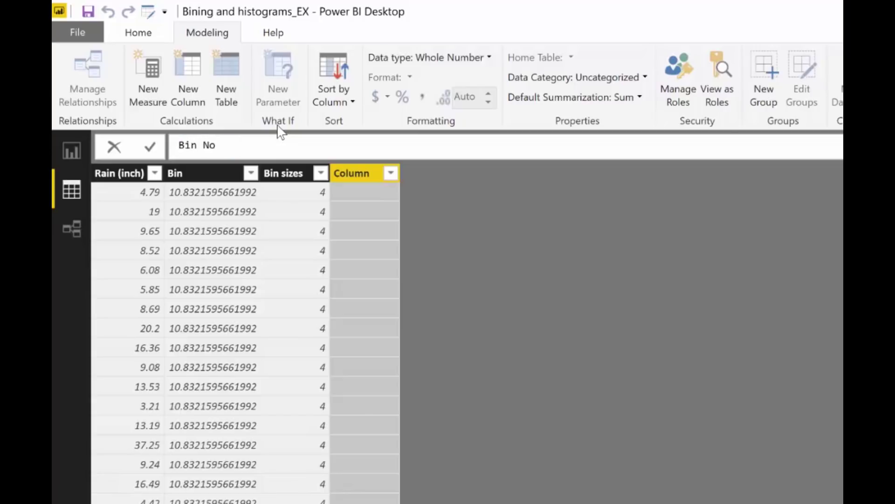
{"action": "type", "text": "="}
{"action": "key", "text": "shift+Return"}
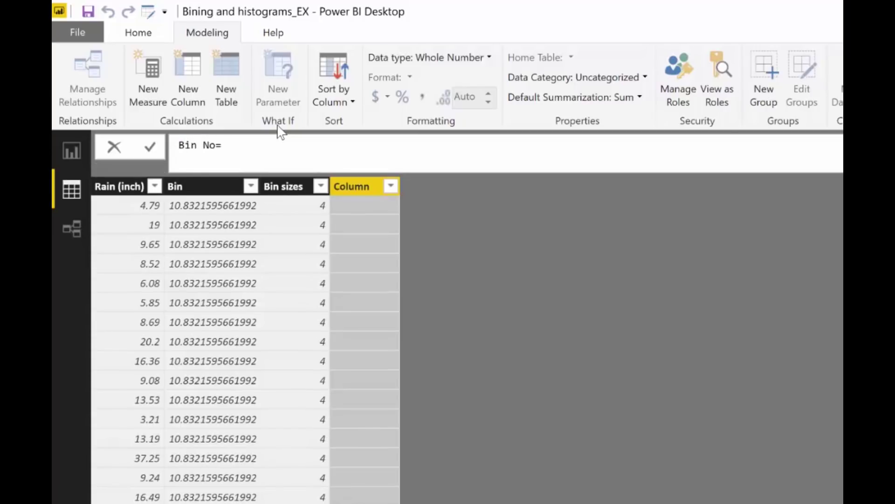
{"action": "type", "text": "floo"}
{"action": "key", "text": "Tab"}
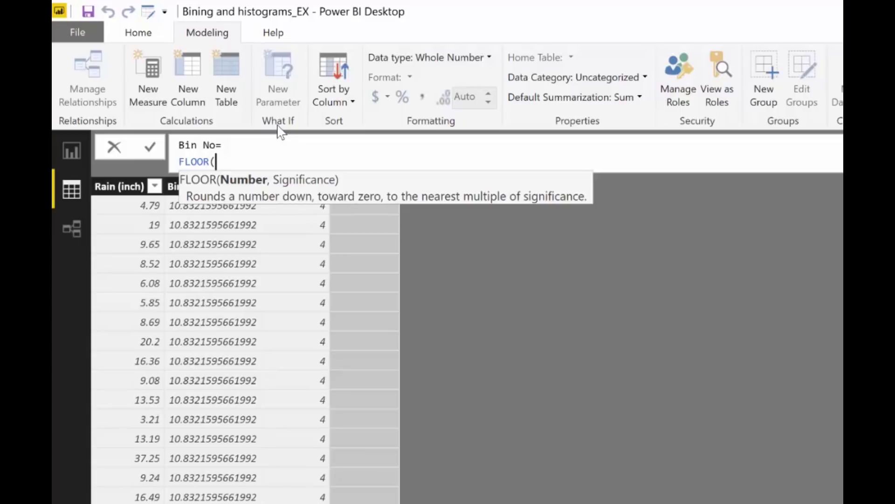
{"action": "key", "text": "shift+Return"}
{"action": "type", "text": "DIVIDE("}
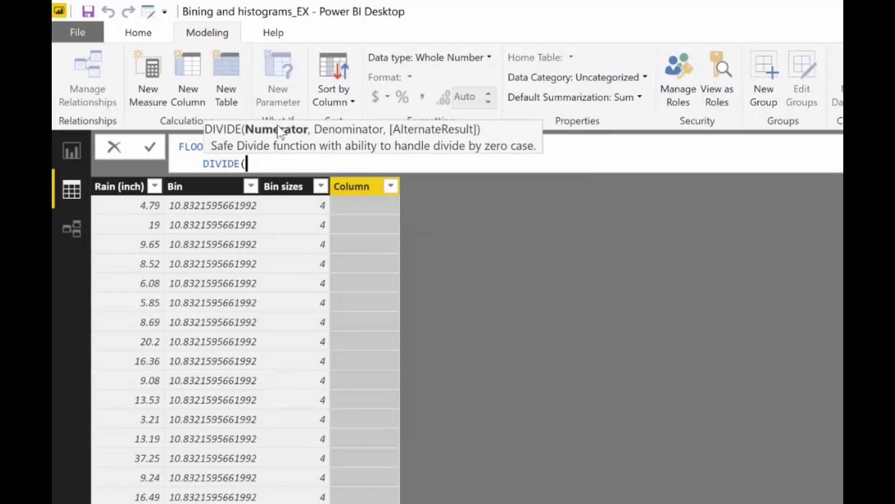
{"action": "type", "text": "ra"}
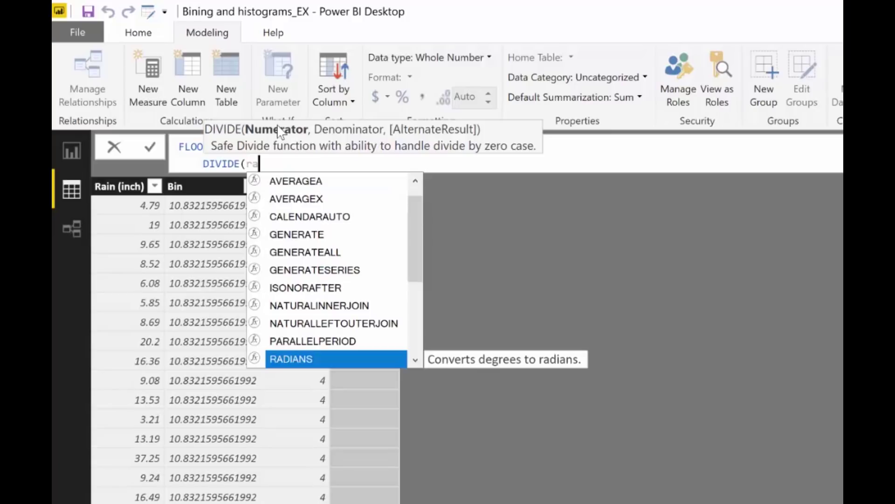
{"action": "type", "text": "in"}
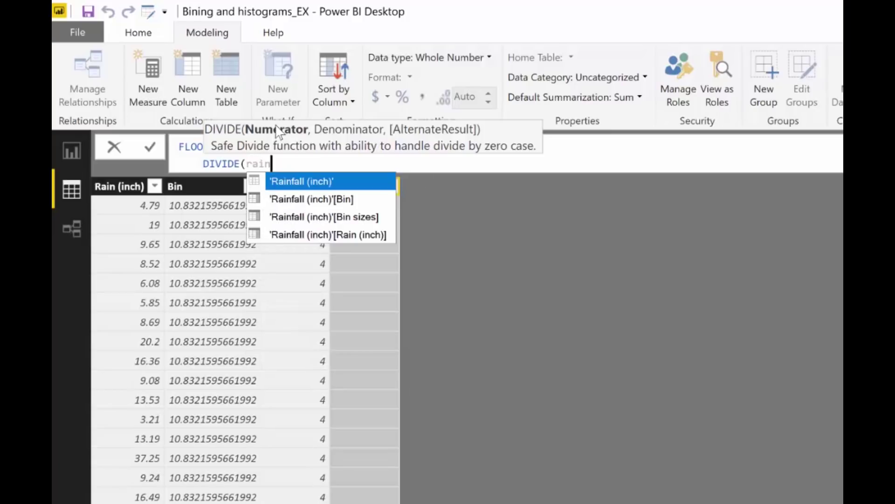
{"action": "key", "text": "Down"}
{"action": "key", "text": "Down"}
{"action": "key", "text": "Down"}
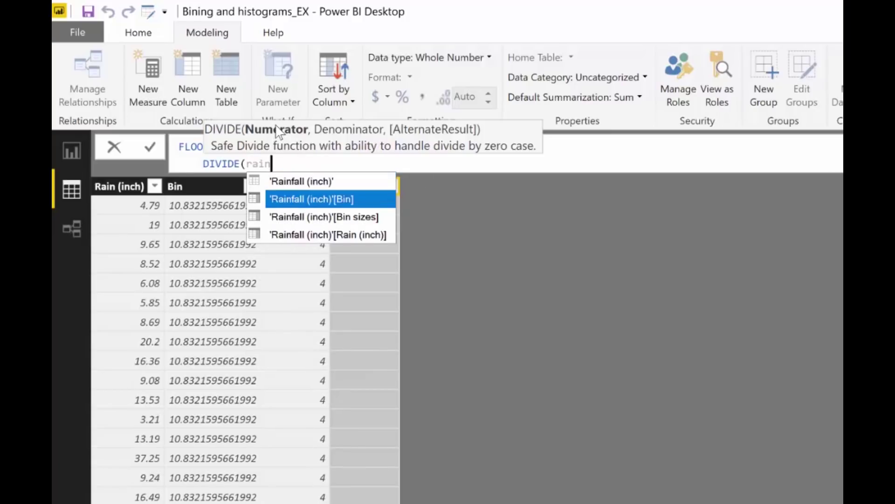
{"action": "key", "text": "Tab"}
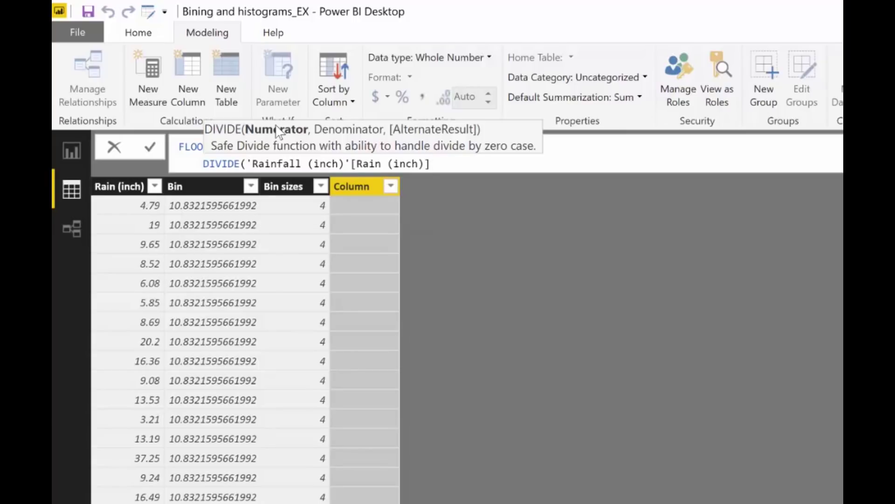
Divide by 'Rainfall (inch)'[Bin sizes] and close FLOOR with significance 1
{"action": "type", "text": ","}
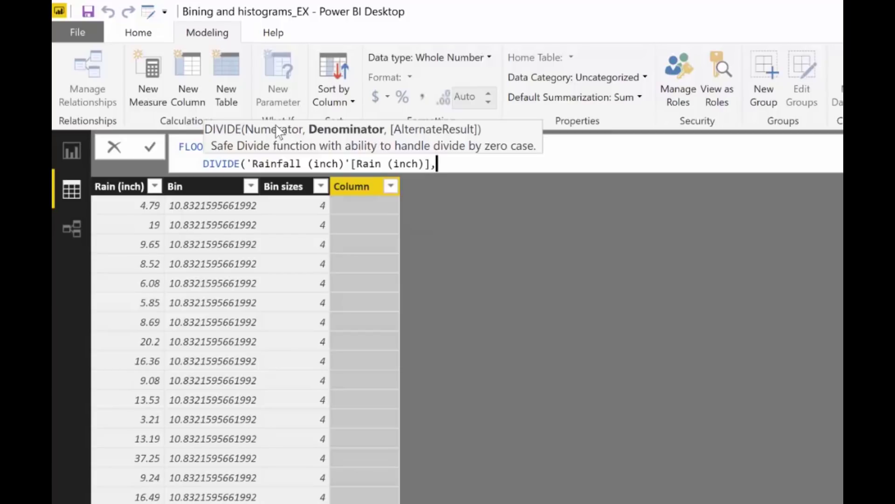
{"action": "type", "text": " rain"}
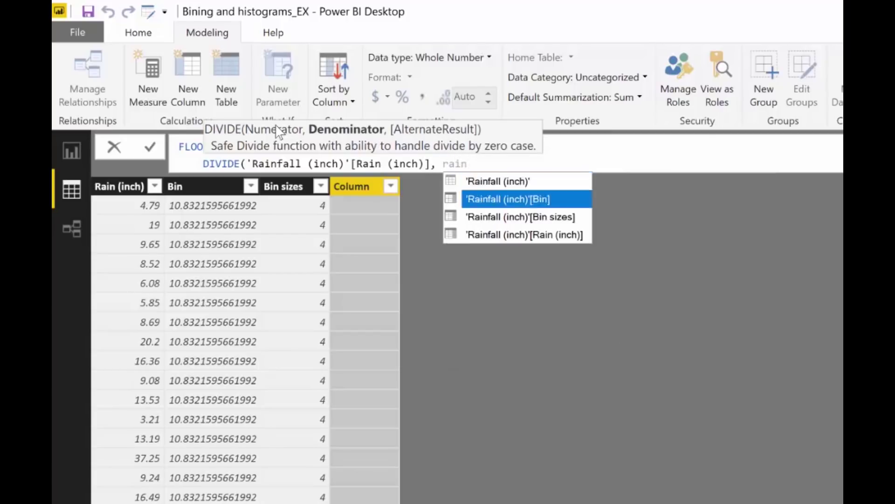
{"action": "key", "text": "Down"}
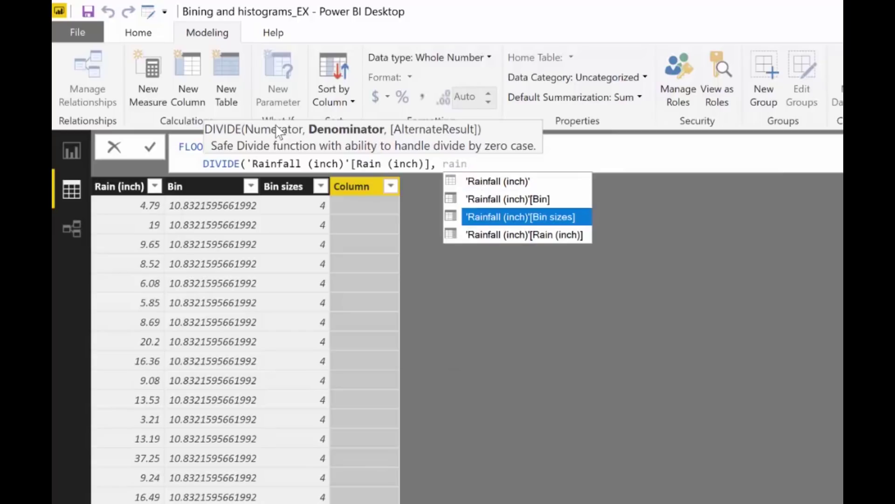
{"action": "key", "text": "Tab"}
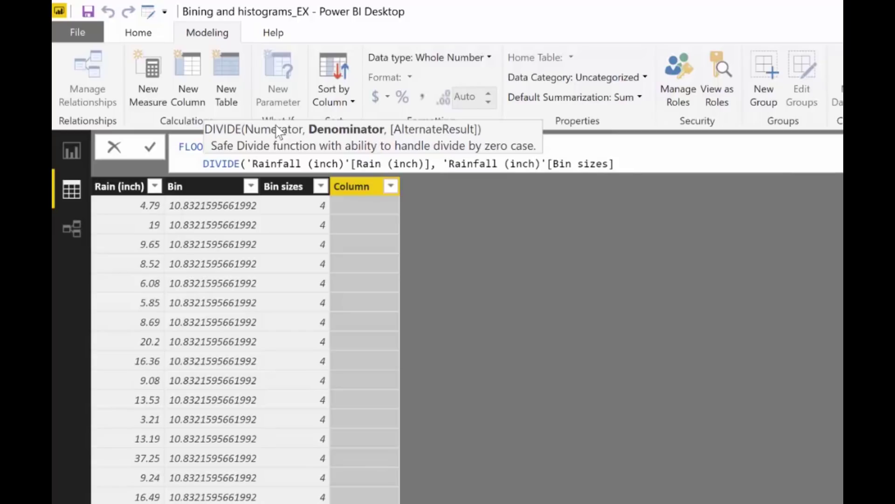
{"action": "type", "text": "),1"}
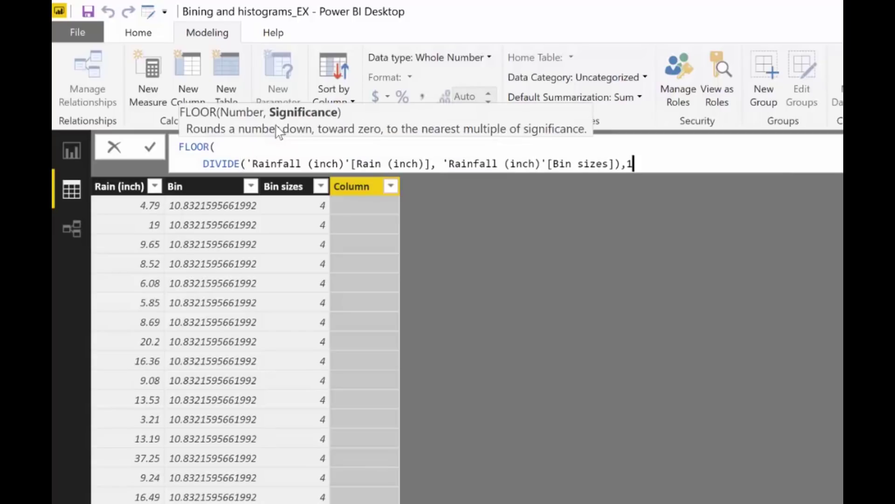
{"action": "key", "text": "BackSpace"}
{"action": "key", "text": "BackSpace"}
{"action": "key", "text": "shift+Return"}
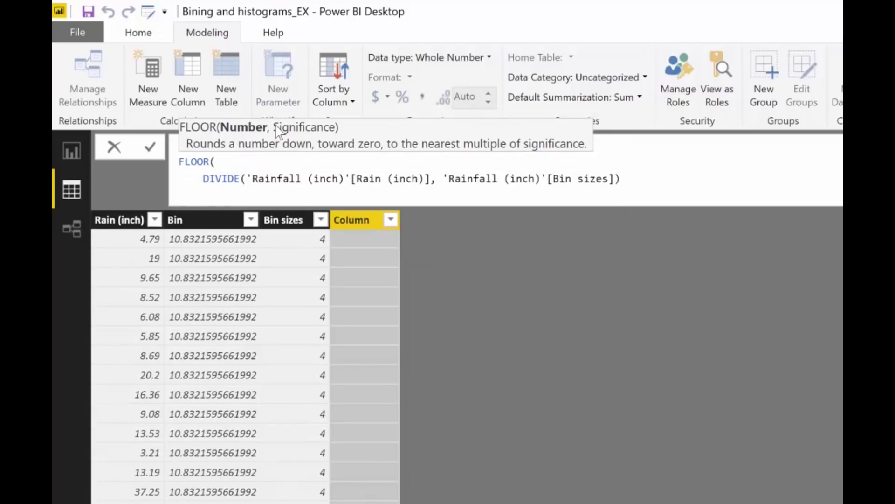
{"action": "type", "text": ",1"}
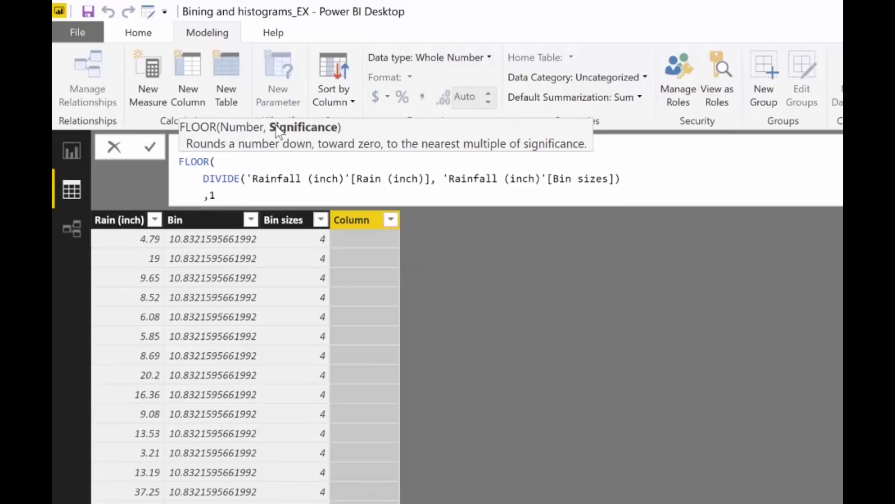
{"action": "type", "text": ")"}
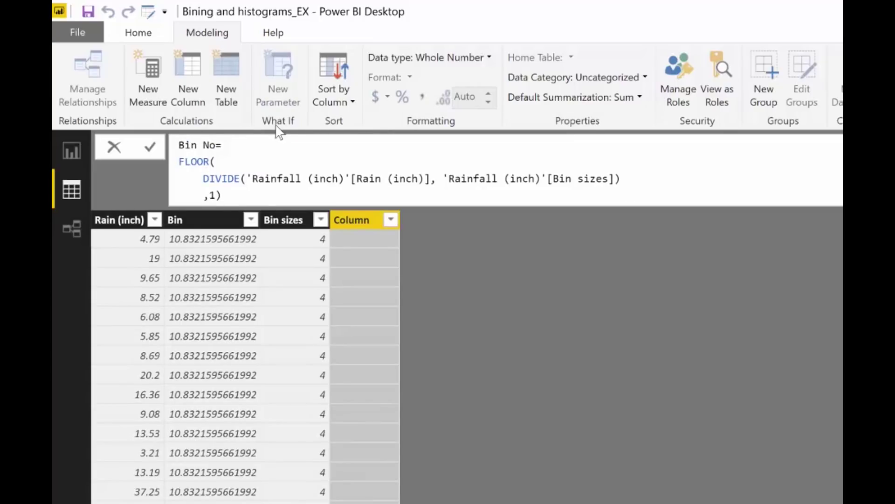
{"action": "type", "text": "+1"}
Commit the Bin No formula, sort ascending by Bin No, and scroll through the bin numbers
{"action": "key", "text": "Return"}
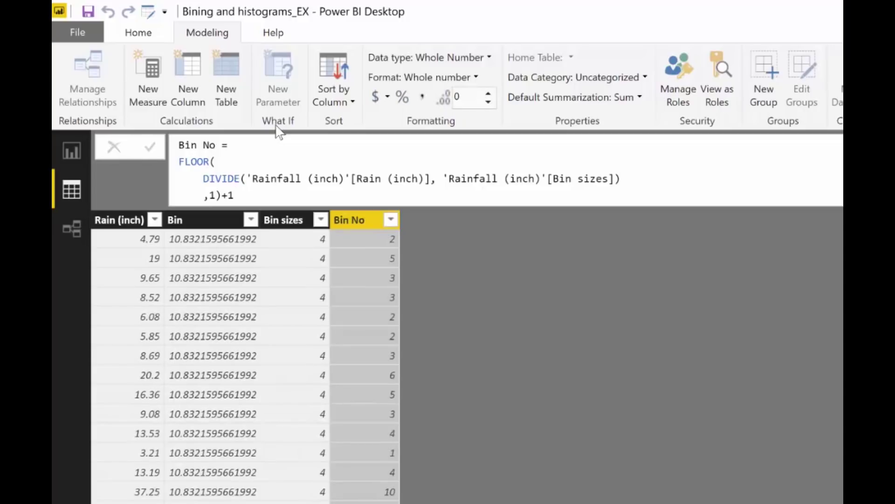
{"action": "left_click", "coordinate": [391, 220]}
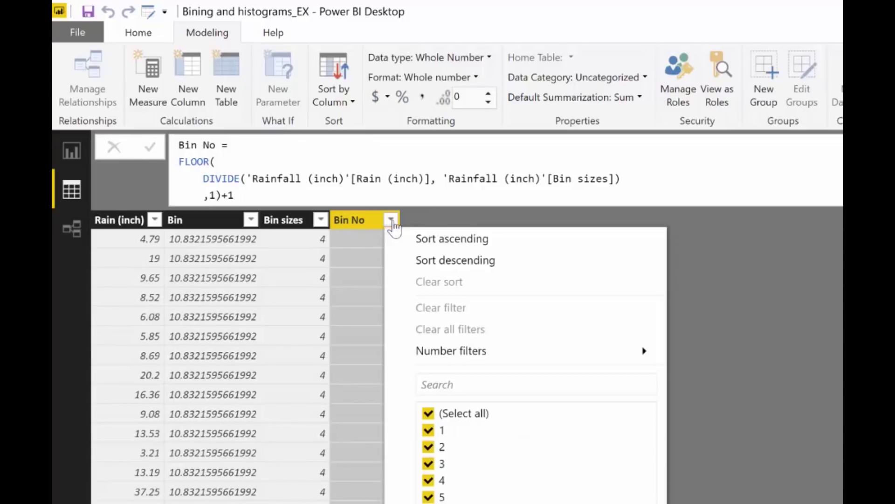
{"action": "left_click", "coordinate": [422, 239]}
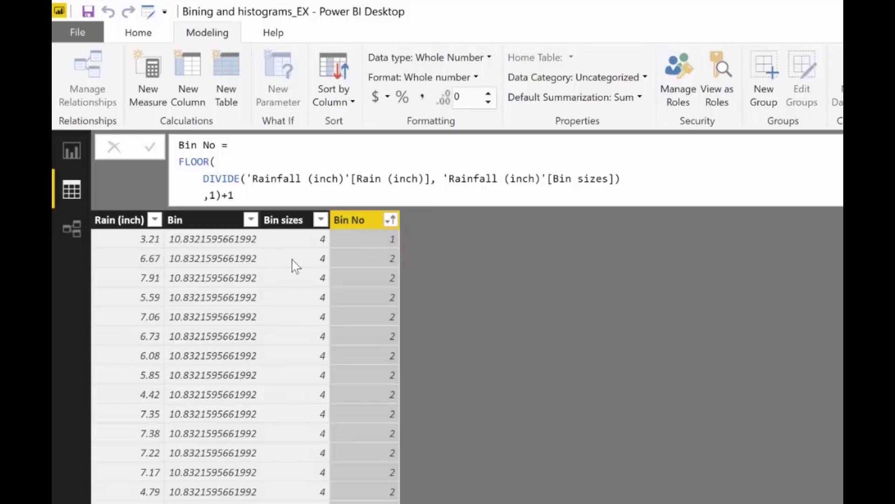
{"action": "scroll", "coordinate": [318, 423], "scroll_direction": "down", "scroll_amount": 10}
{"action": "scroll", "coordinate": [325, 433], "scroll_direction": "down", "scroll_amount": 8}
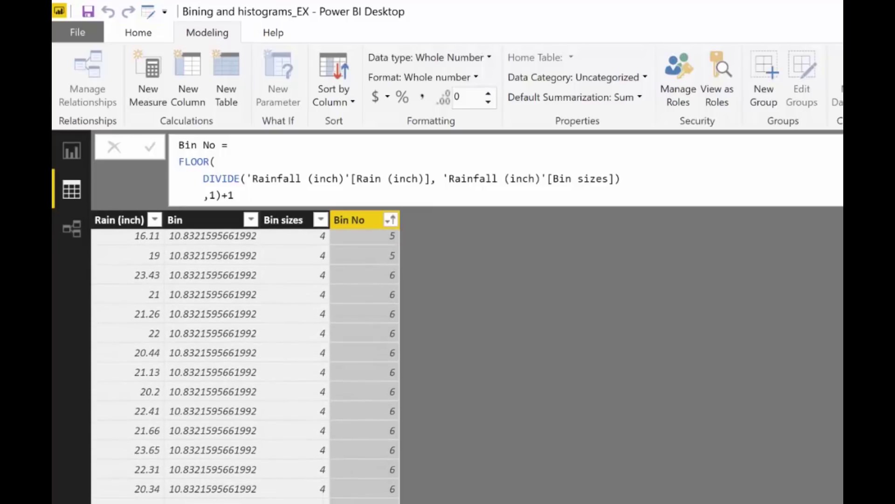
{"action": "scroll", "coordinate": [373, 341], "scroll_direction": "up", "scroll_amount": 15}
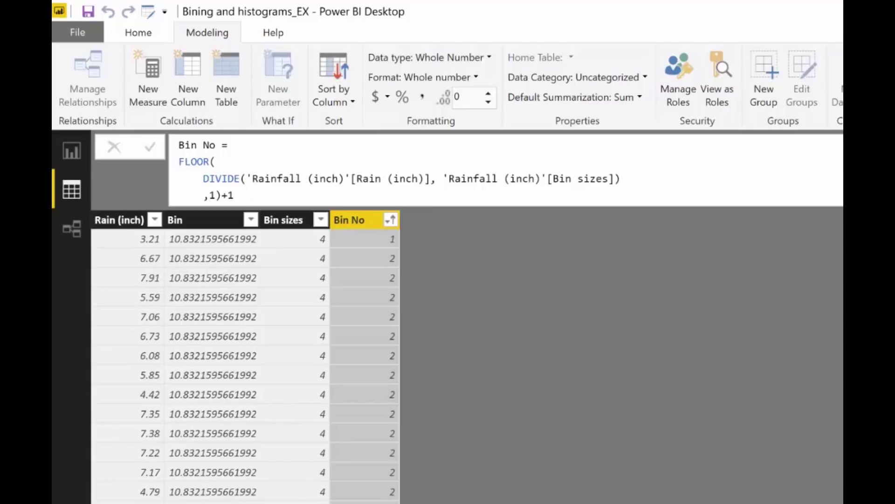
{"action": "scroll", "coordinate": [379, 442], "scroll_direction": "down", "scroll_amount": 10}
{"action": "scroll", "coordinate": [384, 453], "scroll_direction": "down", "scroll_amount": 8}
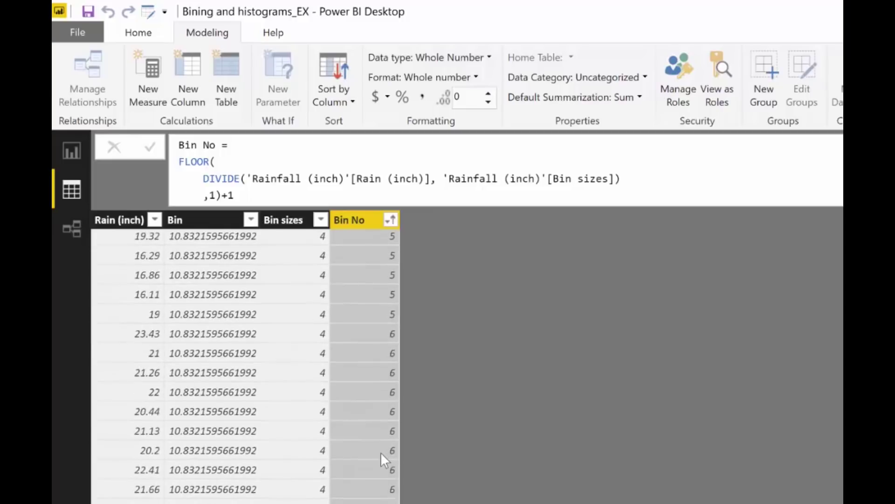
{"action": "scroll", "coordinate": [379, 453], "scroll_direction": "up", "scroll_amount": 12}
{"action": "scroll", "coordinate": [359, 315], "scroll_direction": "up", "scroll_amount": 6}
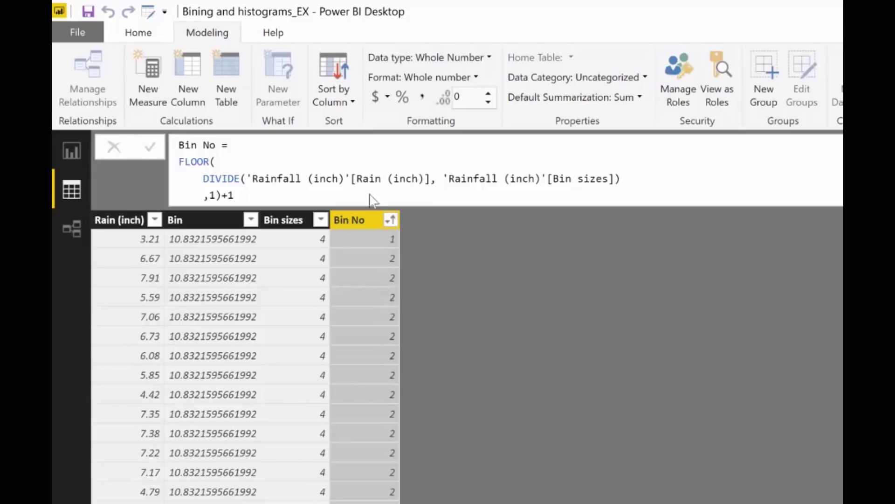
Start a Bin names column with CEILING(('Rainfall (inch)'[Bin No]-1)
{"action": "left_click", "coordinate": [189, 73]}
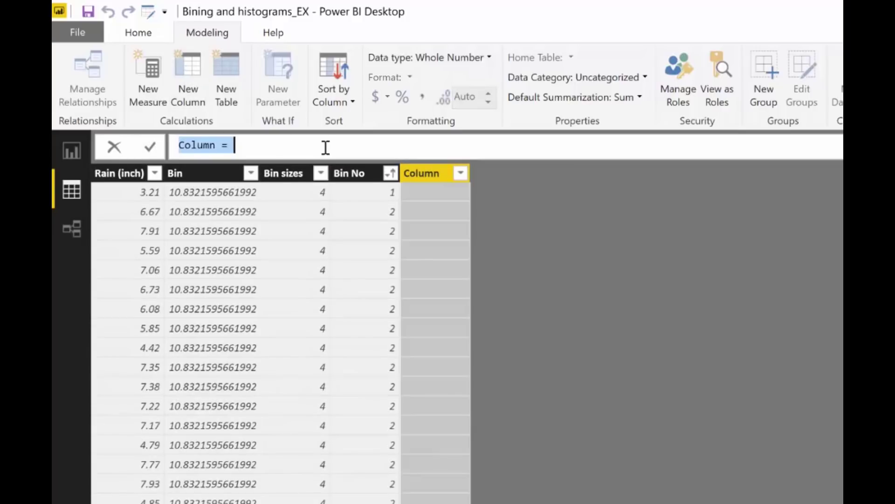
{"action": "type", "text": "Bin na"}
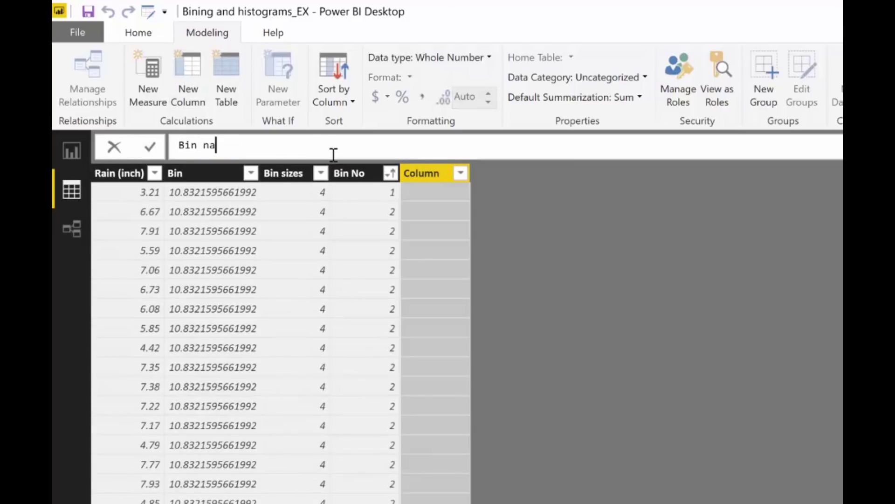
{"action": "type", "text": "mes ="}
{"action": "key", "text": "shift+Return"}
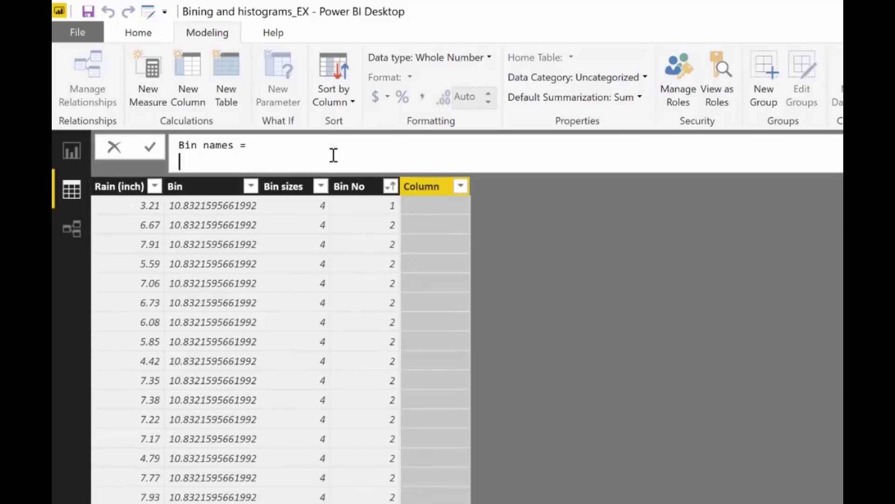
{"action": "type", "text": "ce"}
{"action": "key", "text": "Tab"}
{"action": "key", "text": "shift+Return"}
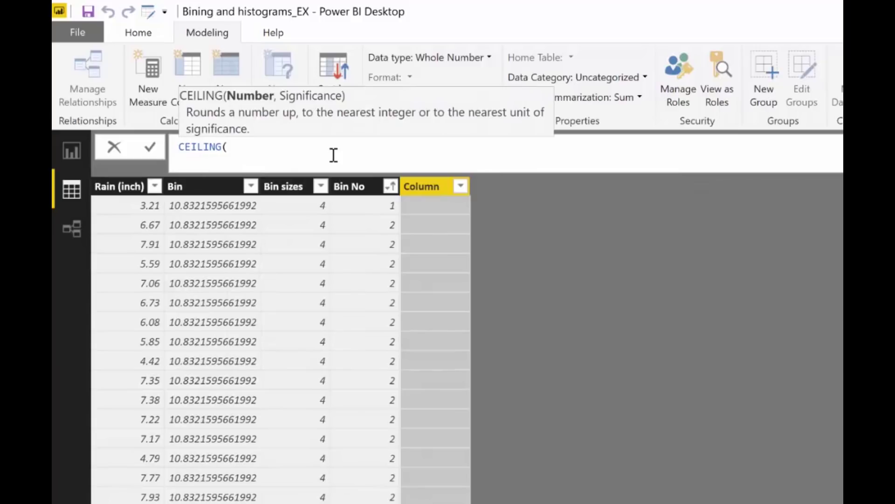
{"action": "type", "text": "rain"}
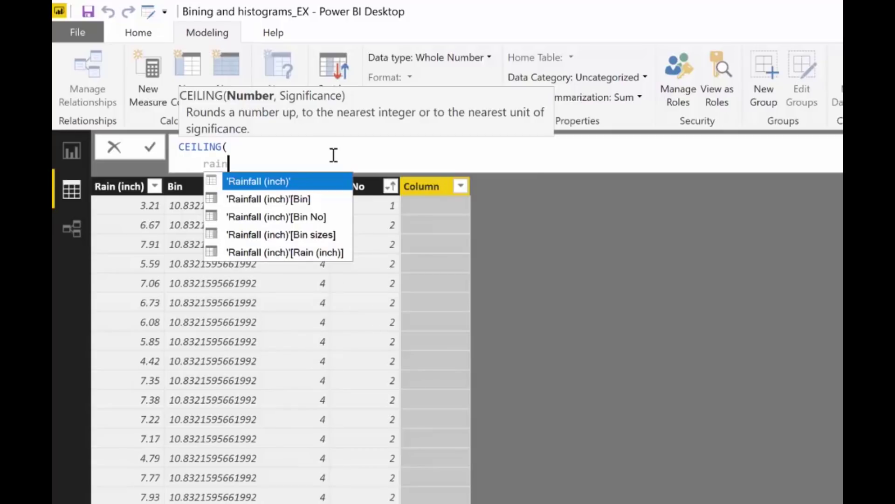
{"action": "key", "text": "Down"}
{"action": "key", "text": "Down"}
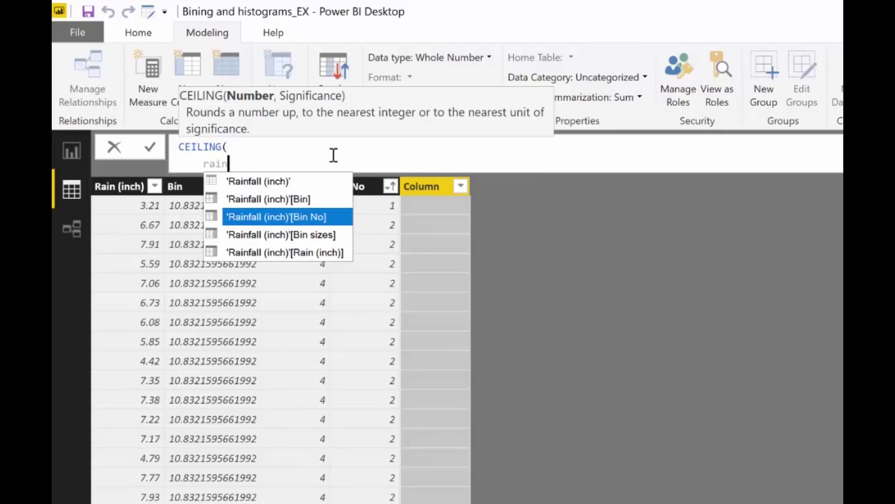
{"action": "key", "text": "Tab"}
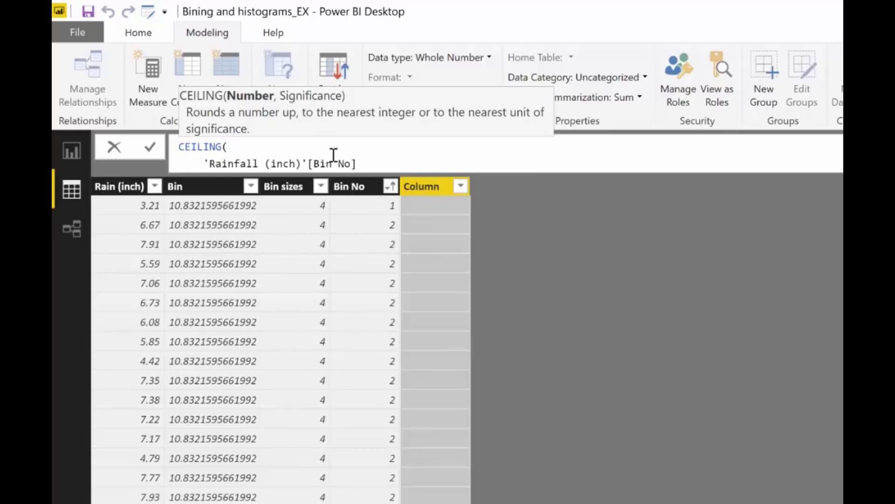
{"action": "type", "text": "-1)"}
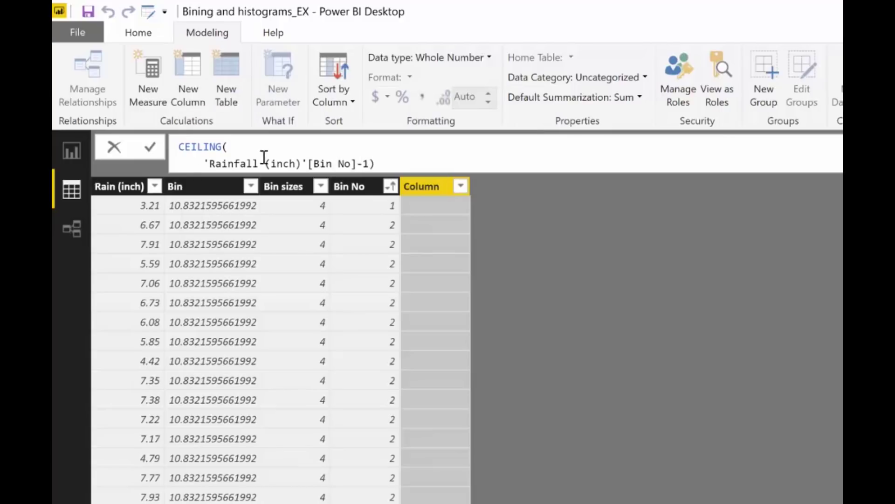
{"action": "left_click", "coordinate": [205, 163]}
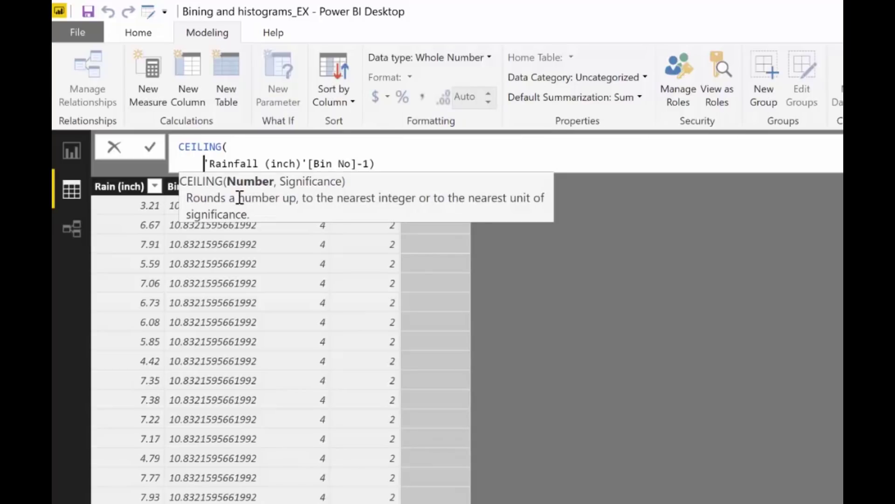
{"action": "type", "text": "("}
Multiply by Bin sizes, round with significance 1, and append &" to "&
{"action": "left_click", "coordinate": [415, 170]}
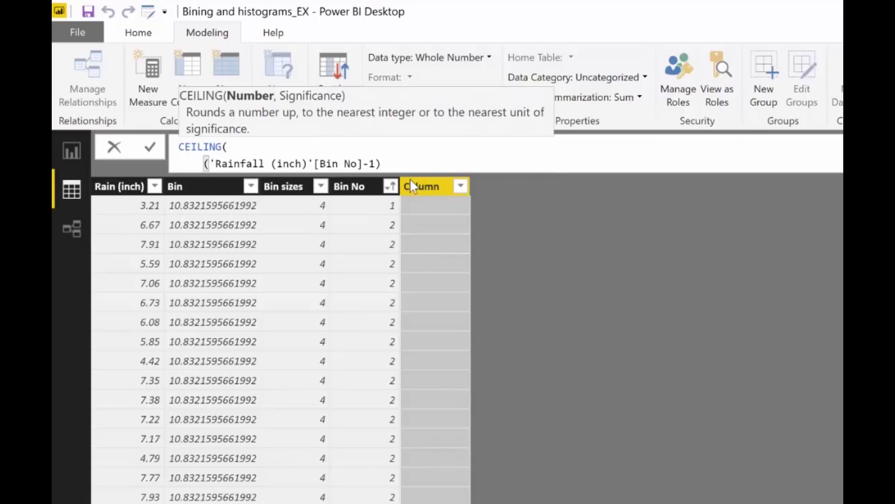
{"action": "type", "text": "*bi"}
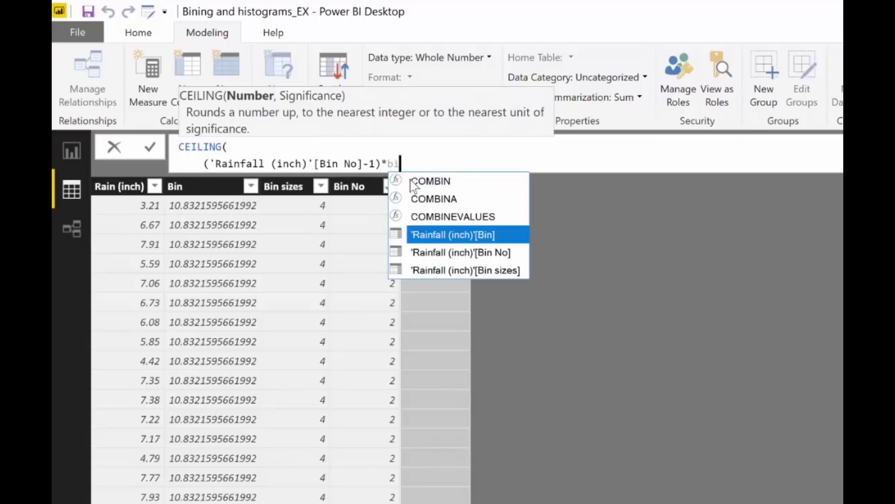
{"action": "type", "text": "n"}
{"action": "key", "text": "Down"}
{"action": "key", "text": "Down"}
{"action": "key", "text": "Tab"}
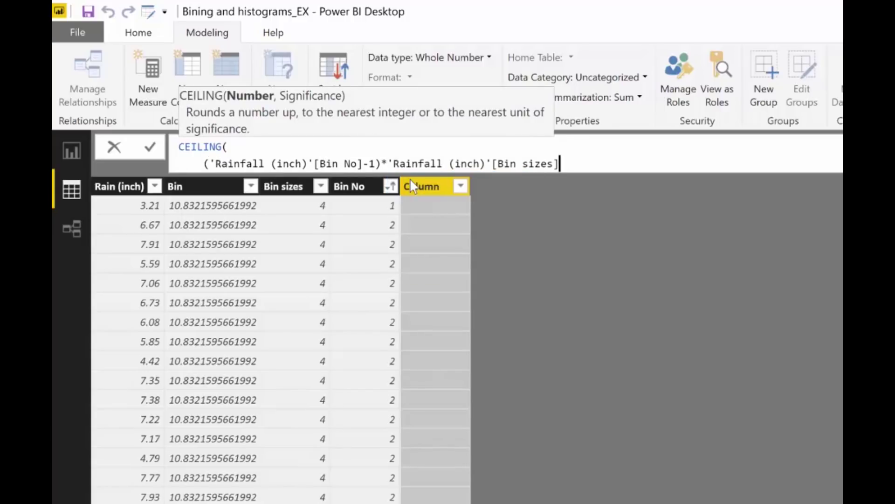
{"action": "key", "text": "shift+Return"}
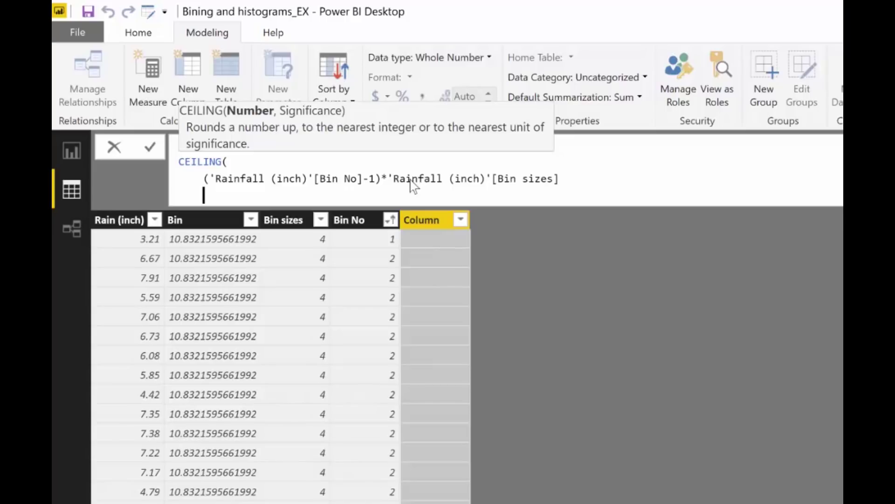
{"action": "type", "text": ",1)"}
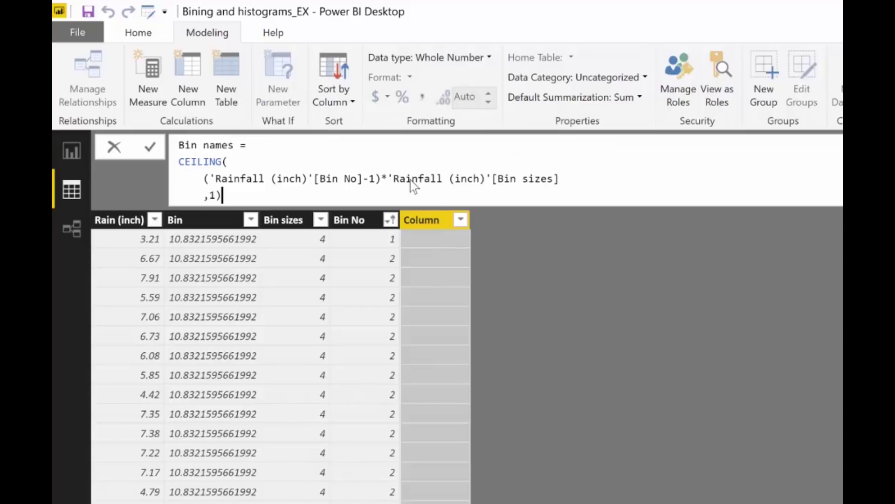
{"action": "key", "text": "shift+Return"}
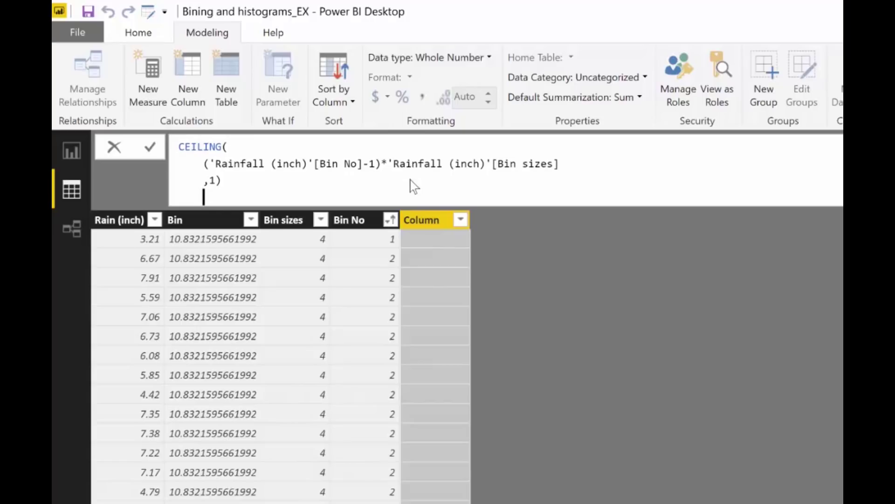
{"action": "type", "text": "&\" to \" &"}
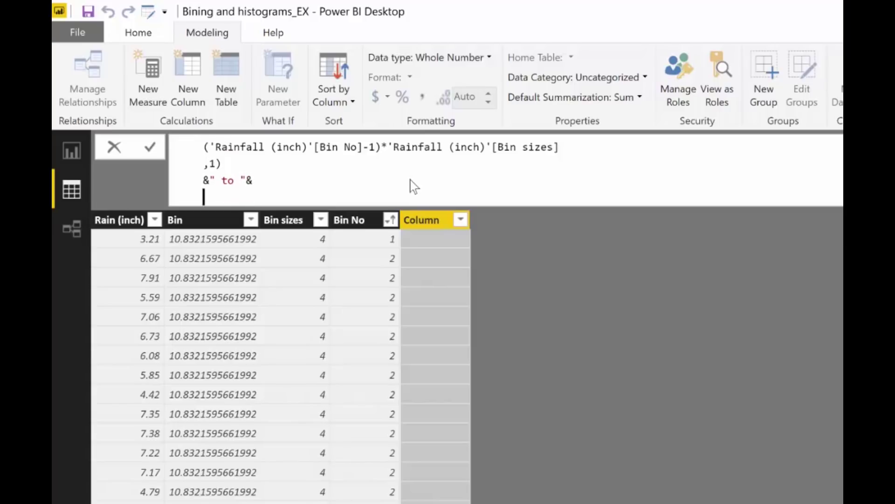
Append FLOOR('Rainfall (inch)'[Bin No]*'Rainfall (inch)'[Bin sizes],1) as the upper bound and commit Bin names
{"action": "key", "text": "shift+Return"}
{"action": "key", "text": "Tab"}
{"action": "type", "text": "FLOOR("}
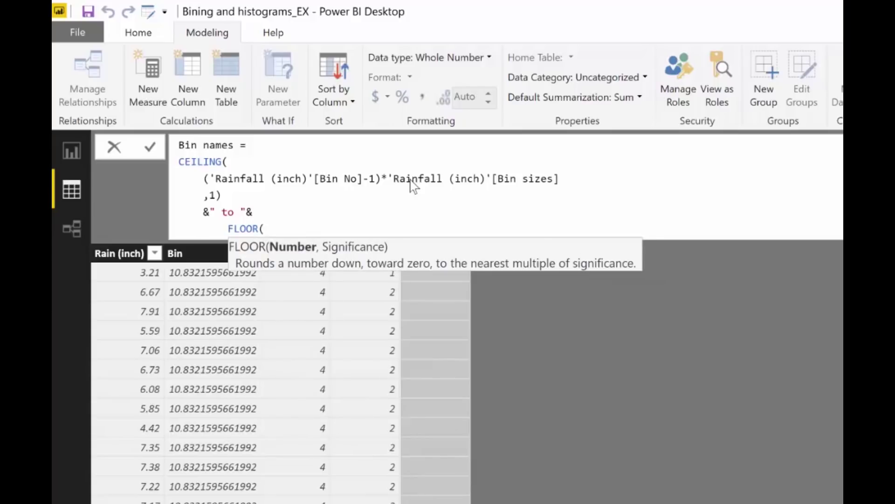
{"action": "type", "text": "bin"}
{"action": "key", "text": "Tab"}
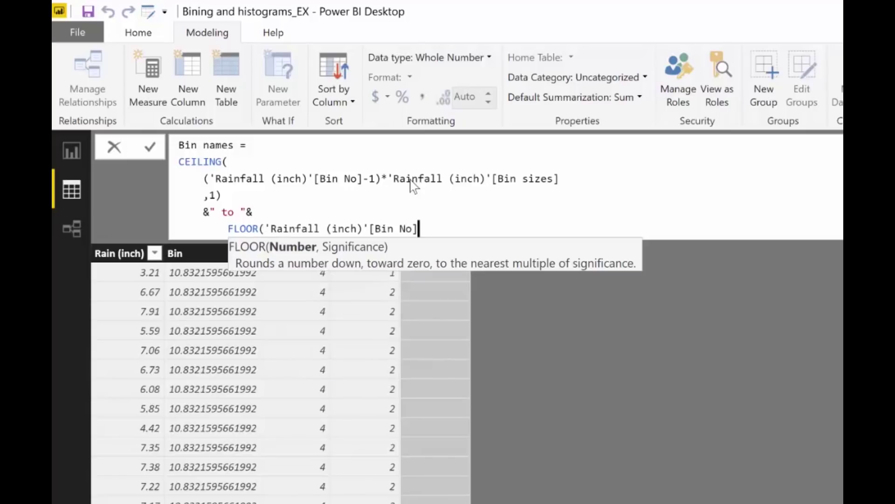
{"action": "type", "text": "*"}
{"action": "left_click", "coordinate": [264, 228]}
{"action": "key", "text": "shift+Return"}
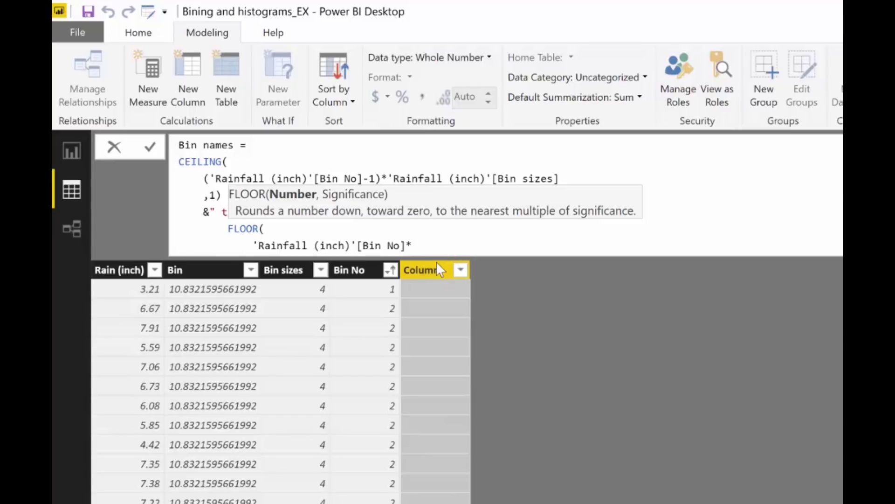
{"action": "type", "text": "bi"}
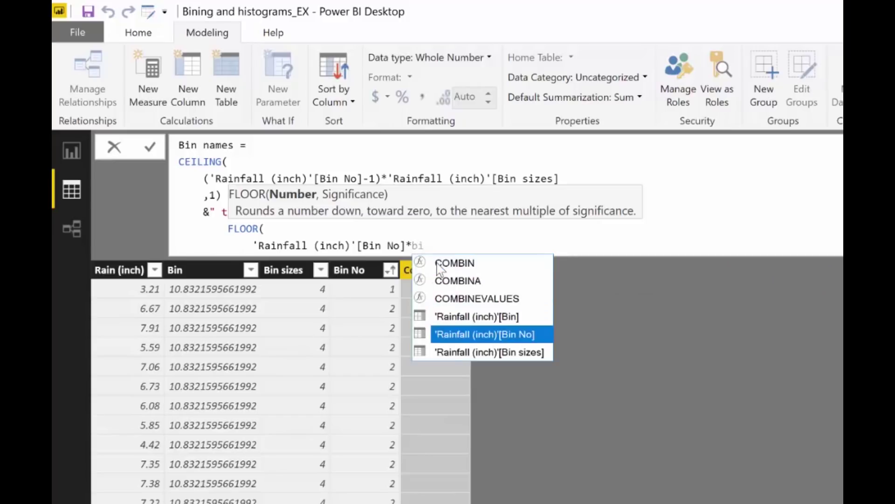
{"action": "key", "text": "Tab"}
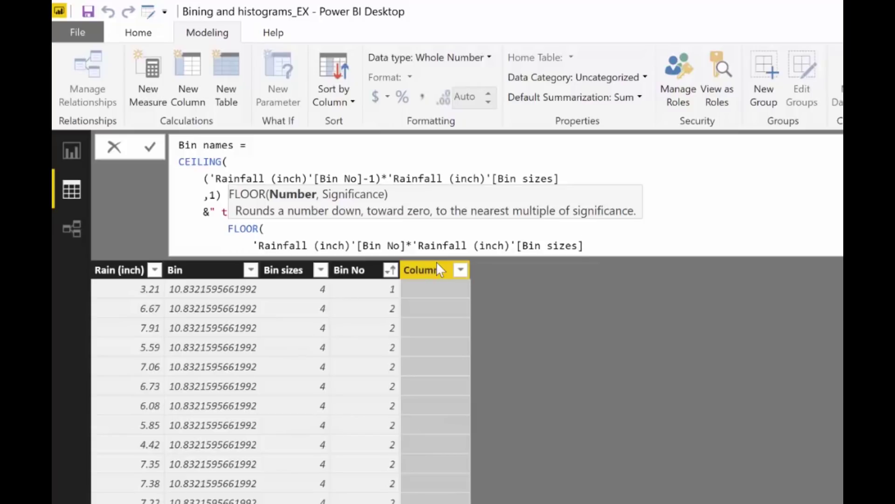
{"action": "key", "text": "shift+Return"}
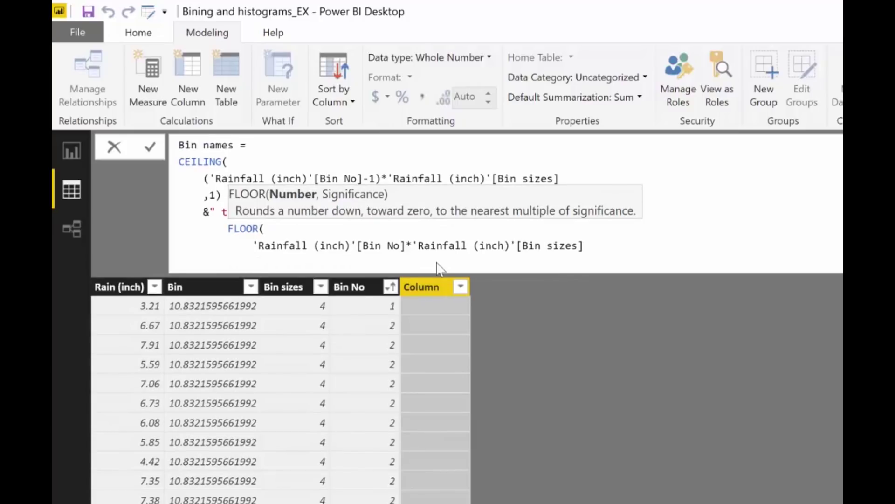
{"action": "type", "text": ",1)"}
{"action": "key", "text": "Return"}
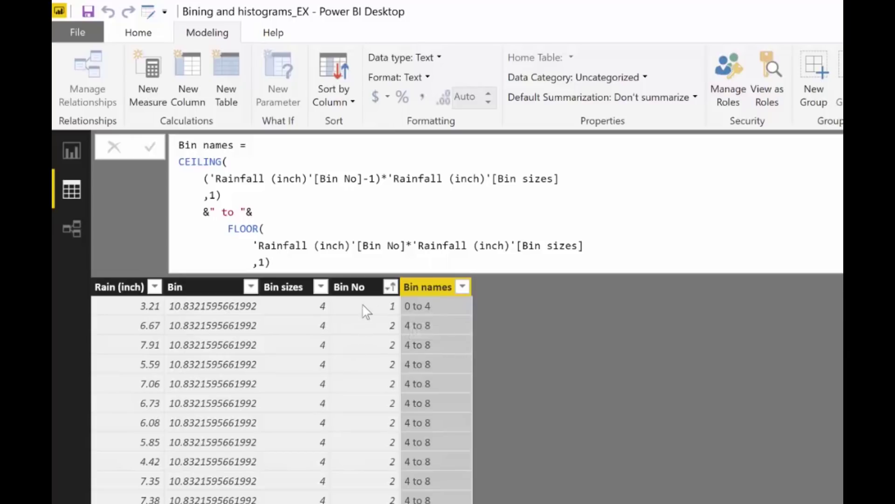
Sort Bin names by Bin No and add Bin names as a table on the report page
{"action": "scroll", "coordinate": [436, 359], "scroll_direction": "down", "scroll_amount": 10}
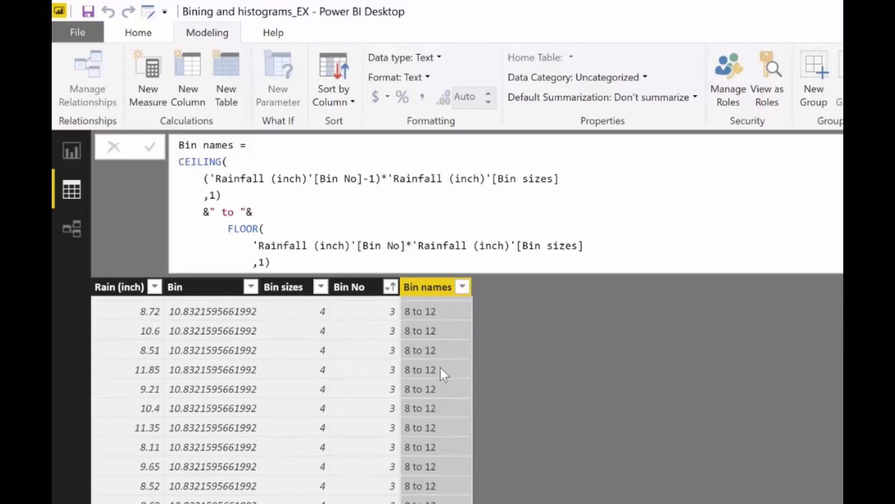
{"action": "scroll", "coordinate": [410, 459], "scroll_direction": "down", "scroll_amount": 3}
{"action": "scroll", "coordinate": [423, 349], "scroll_direction": "up", "scroll_amount": 15}
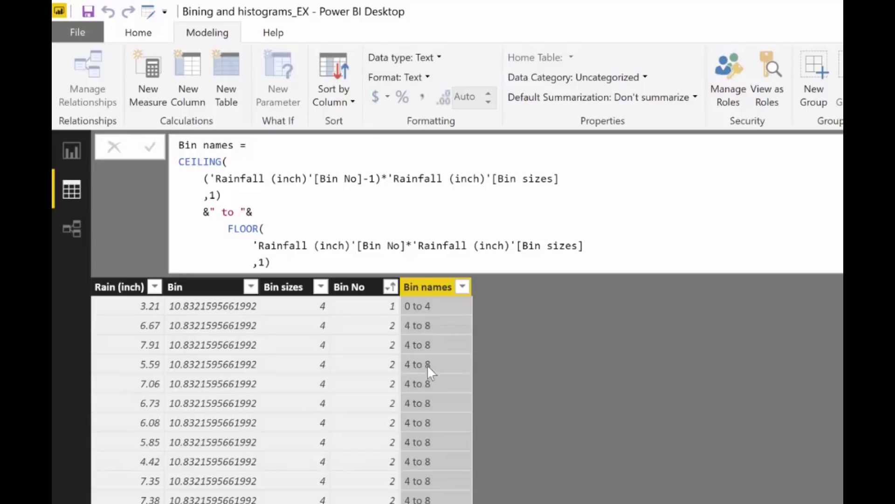
{"action": "left_click", "coordinate": [342, 91]}
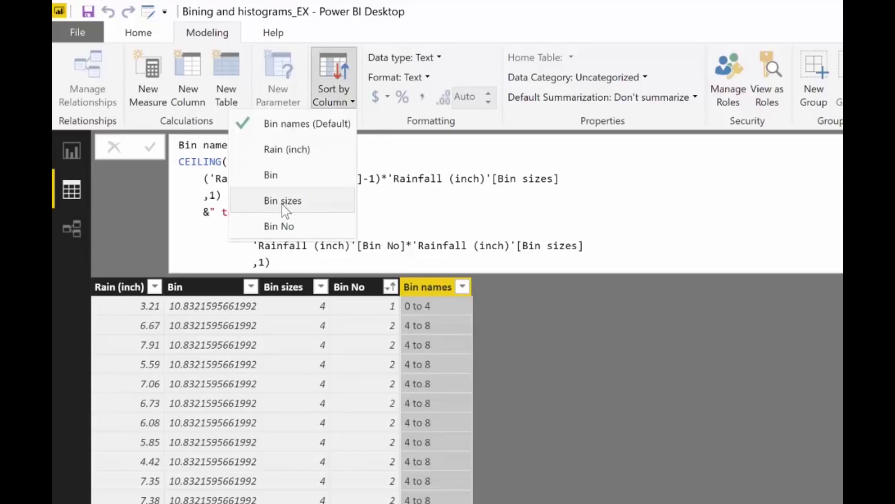
{"action": "left_click", "coordinate": [286, 227]}
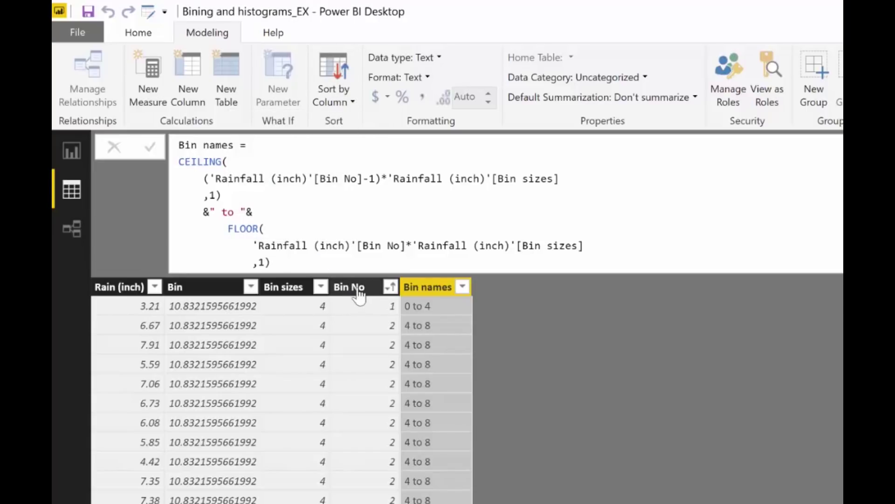
{"action": "left_click", "coordinate": [76, 147]}
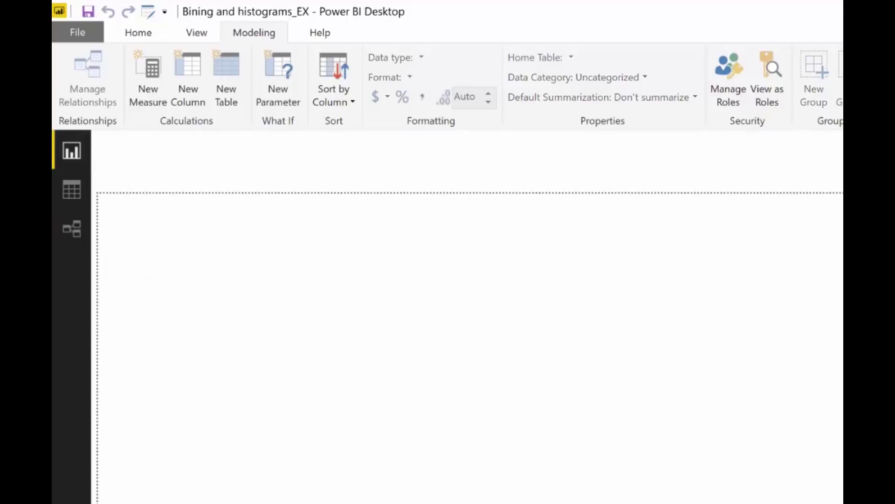
{"action": "left_click_drag", "start_coordinate": [839, 326], "coordinate": [452, 410]}
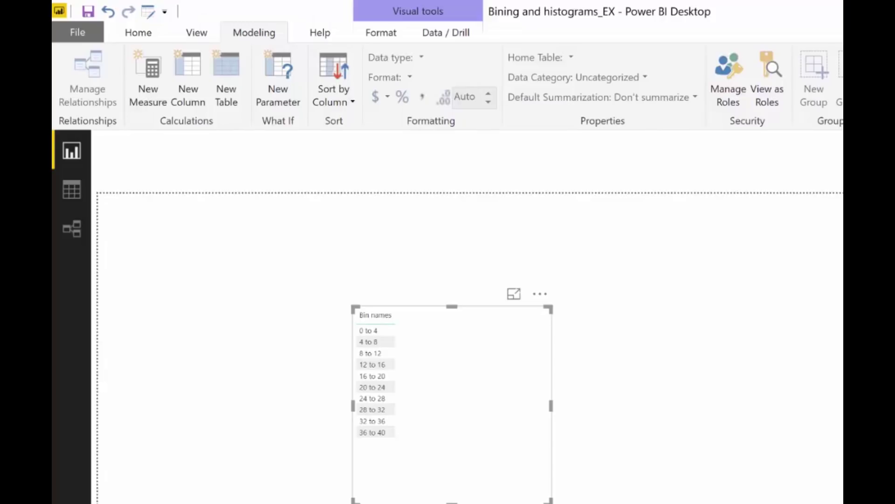
Move the bins table higher and add Count of Rain (inch) per bin, totalling 141
{"action": "left_click", "coordinate": [811, 365]}
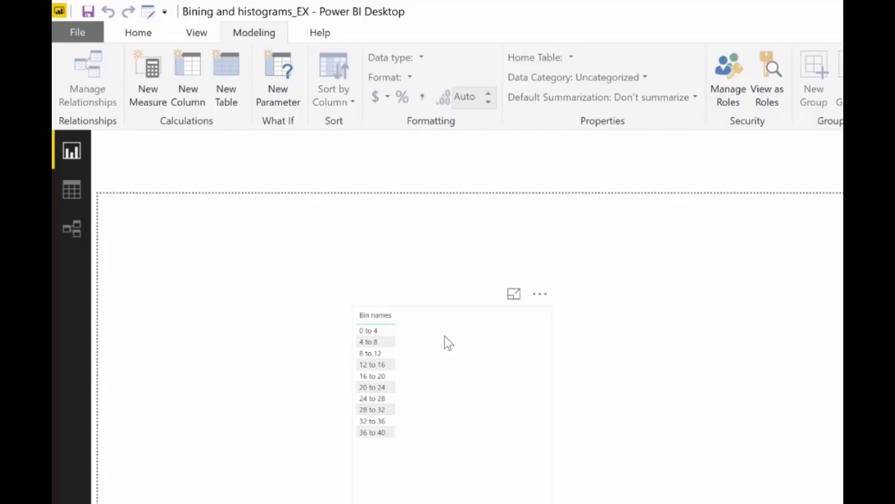
{"action": "left_click", "coordinate": [412, 345]}
{"action": "left_click_drag", "start_coordinate": [412, 345], "coordinate": [412, 319]}
{"action": "left_click", "coordinate": [578, 296]}
{"action": "left_click_drag", "start_coordinate": [811, 346], "coordinate": [431, 379]}
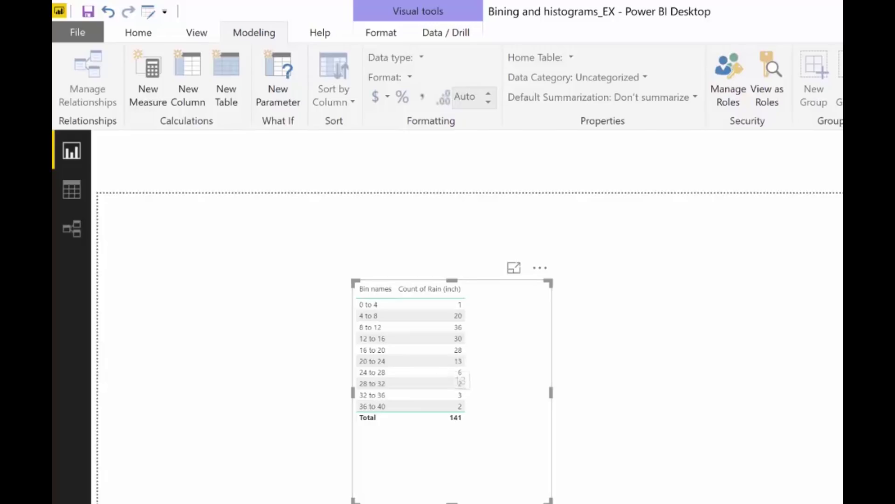
Start a new measure Frequency = CALCULATE(COUNT('Rainfall (inch)'[Rain (inch)])
{"action": "left_click", "coordinate": [148, 94]}
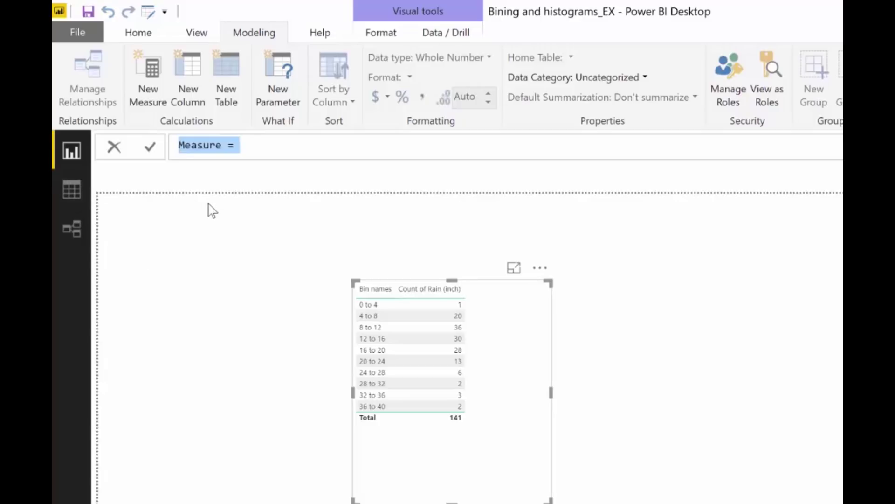
{"action": "type", "text": "Frequency = ca"}
{"action": "key", "text": "Tab"}
{"action": "type", "text": "coun"}
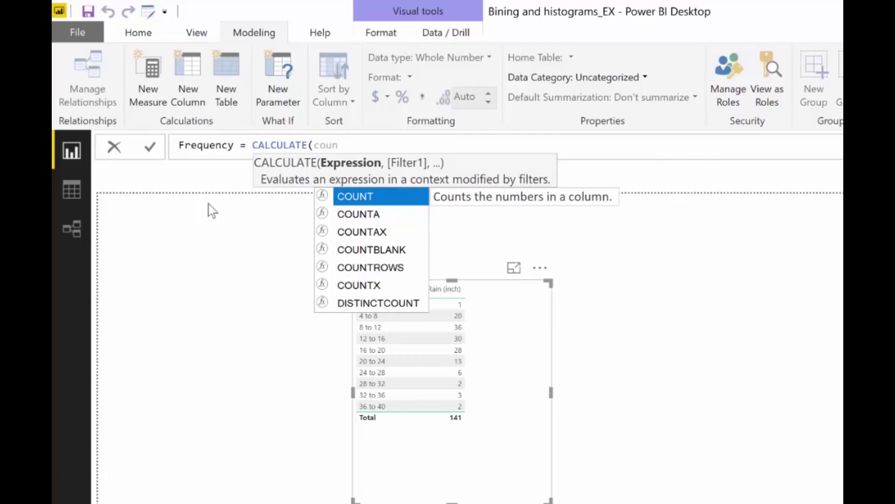
{"action": "type", "text": "t"}
{"action": "key", "text": "Tab"}
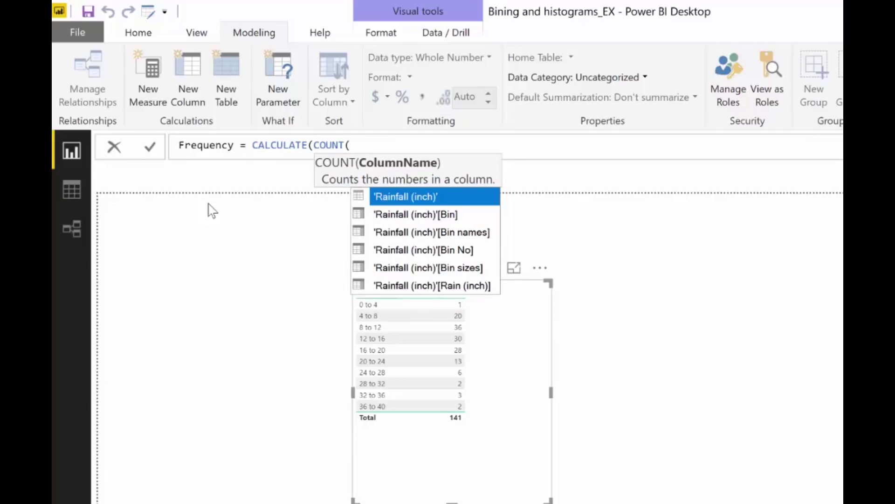
{"action": "key", "text": "Down"}
{"action": "key", "text": "Down"}
{"action": "key", "text": "Down"}
{"action": "key", "text": "Down"}
{"action": "key", "text": "Down"}
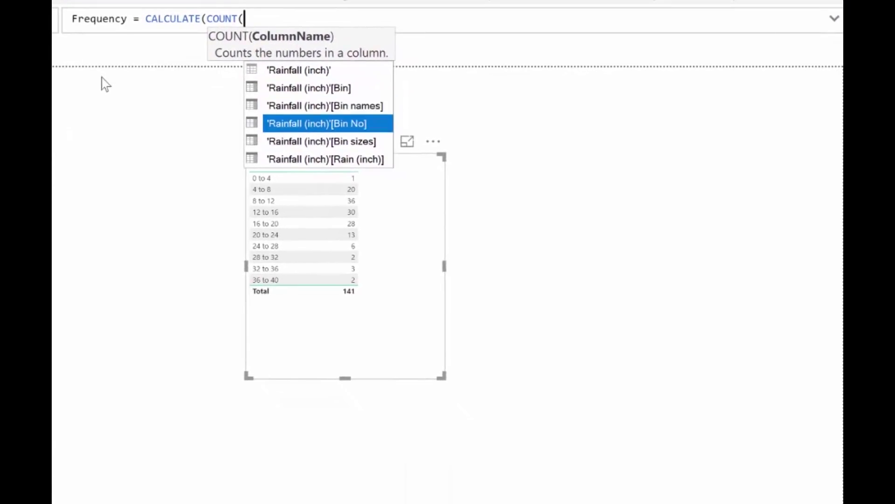
{"action": "key", "text": "Tab"}
Add ALLEXCEPT('Rainfall (inch)', Bin names) as the filter and close the formula
{"action": "type", "text": "), ALL("}
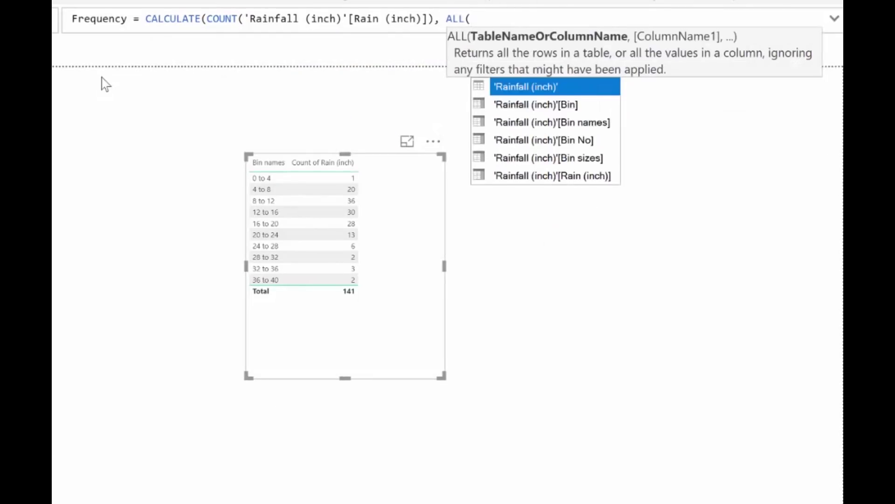
{"action": "key", "text": "BackSpace"}
{"action": "type", "text": "EXCEPT("}
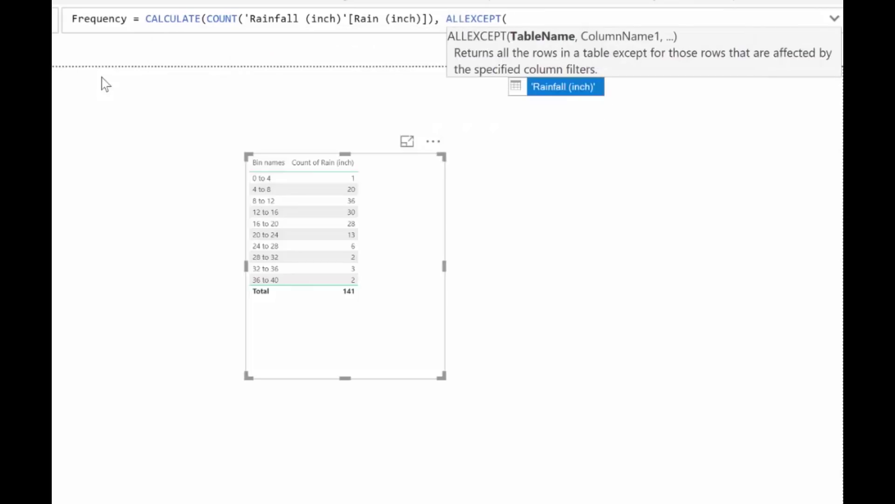
{"action": "type", "text": "'R"}
{"action": "key", "text": "Tab"}
{"action": "type", "text": ","}
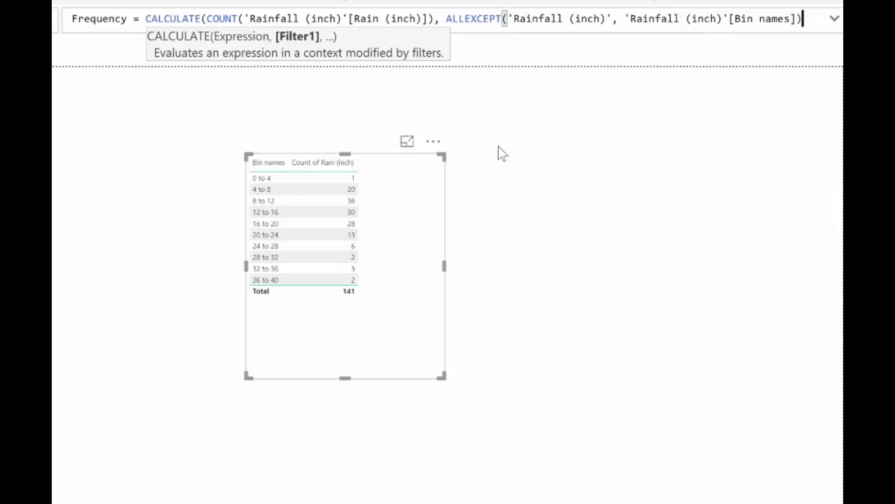
{"action": "type", "text": ")"}
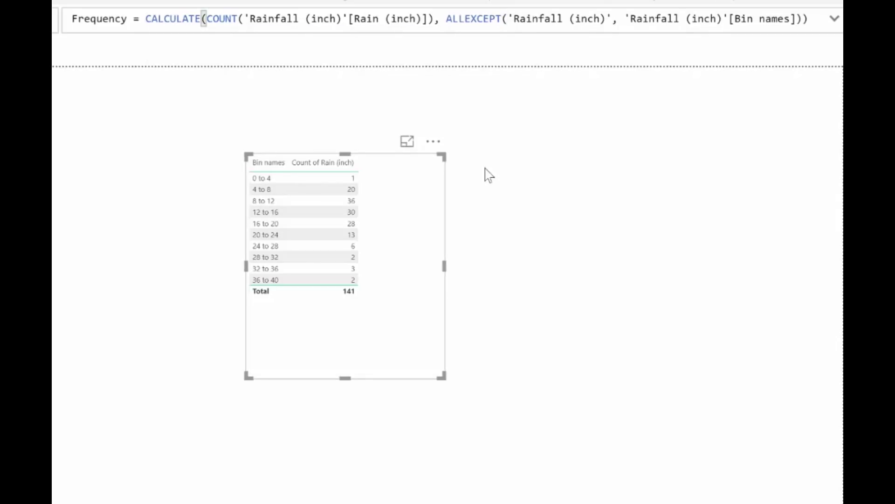
Add the Frequency measure as a column in the Bin names table
{"action": "left_click_drag", "start_coordinate": [886, 289], "coordinate": [489, 322]}
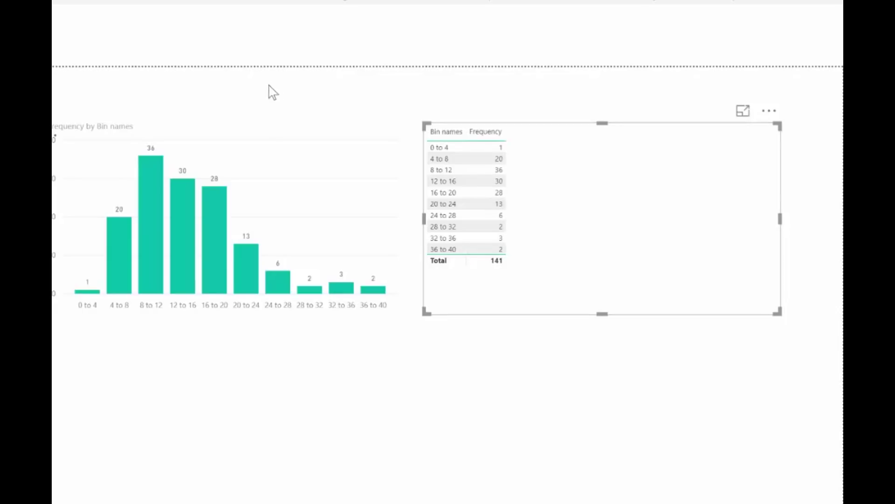
Create Relative freq = CALCULATE([Frequency], ALL('Rainfall (inch)')) and add it to the table
{"action": "type", "text": "Relative fre"}
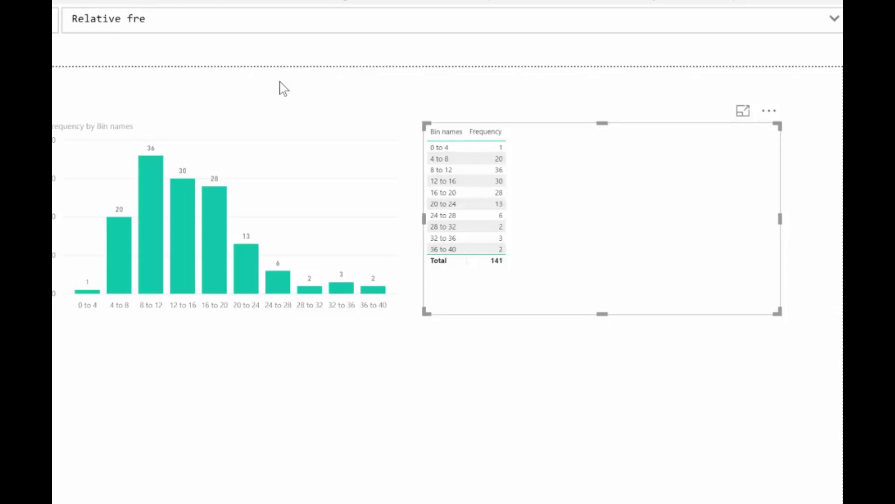
{"action": "type", "text": "q= CALCULATE("}
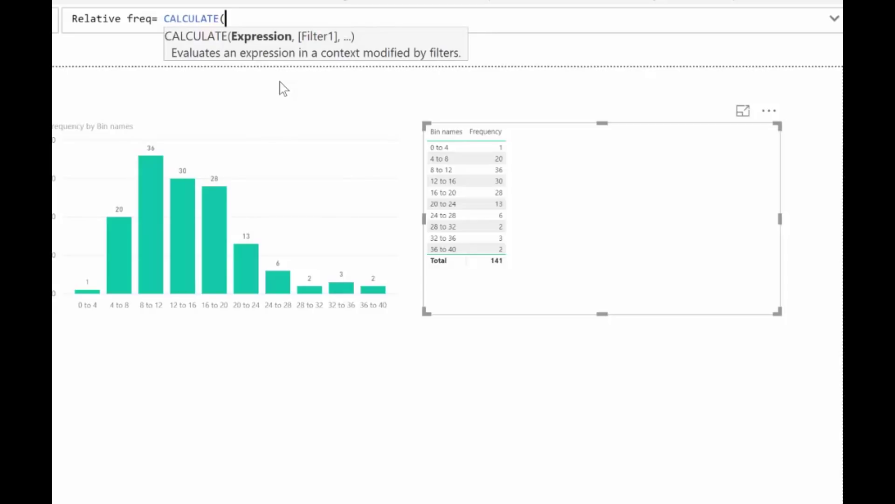
{"action": "type", "text": "[Frequency]"}
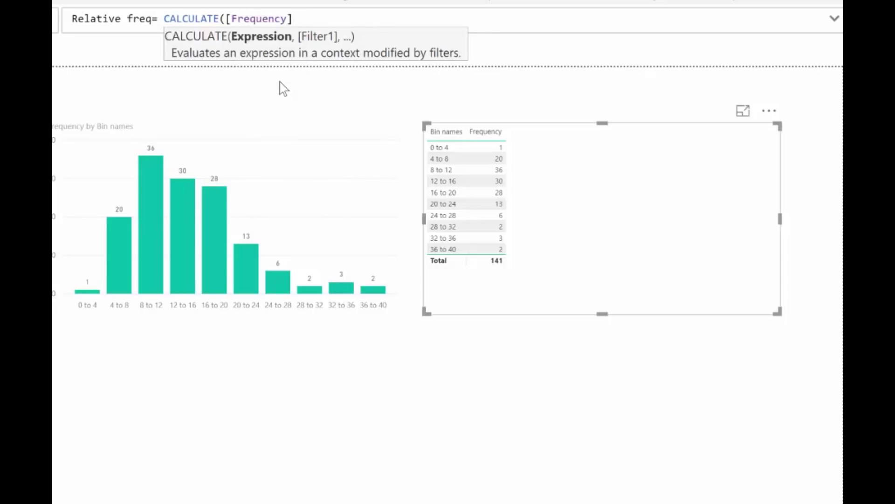
{"action": "type", "text": ", ALL("}
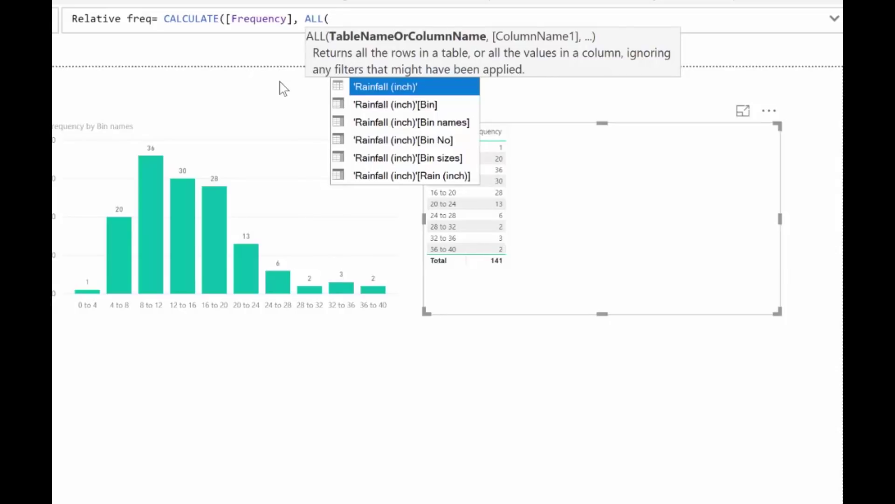
{"action": "key", "text": "Tab"}
{"action": "type", "text": "))"}
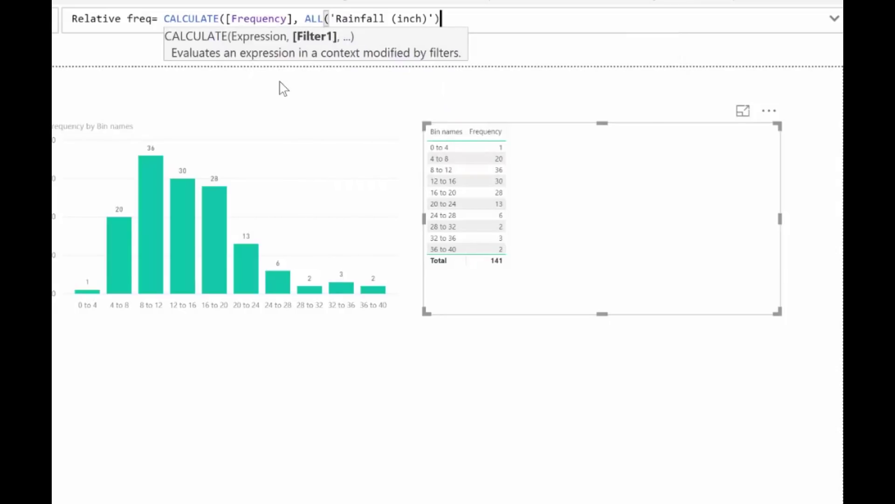
{"action": "key", "text": "Return"}
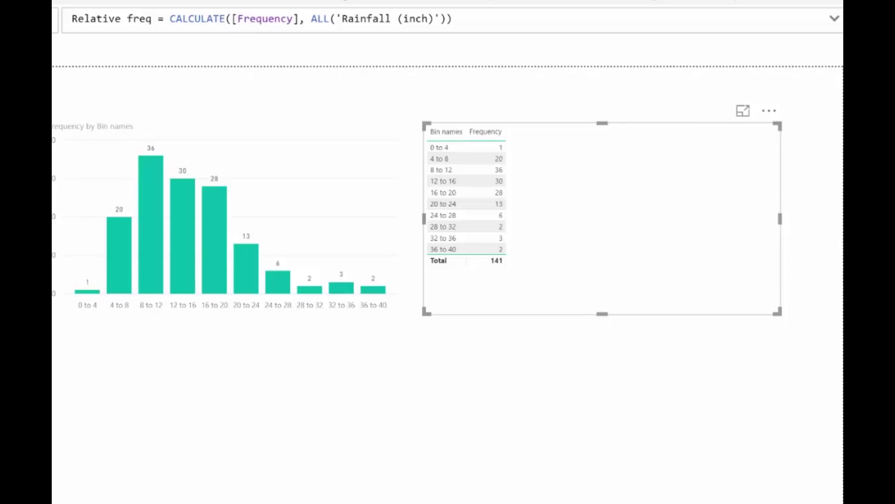
{"action": "left_click_drag", "start_coordinate": [704, 219], "coordinate": [722, 243]}
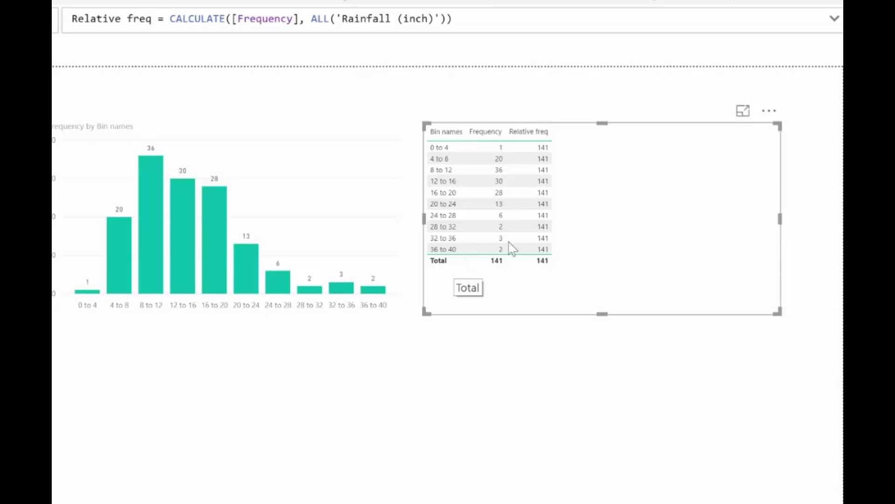
Rewrite Relative freq as DIVIDE([Frequency], CALCULATE([Frequency], ALL('Rainfall (inch)')))
{"action": "left_click", "coordinate": [500, 20]}
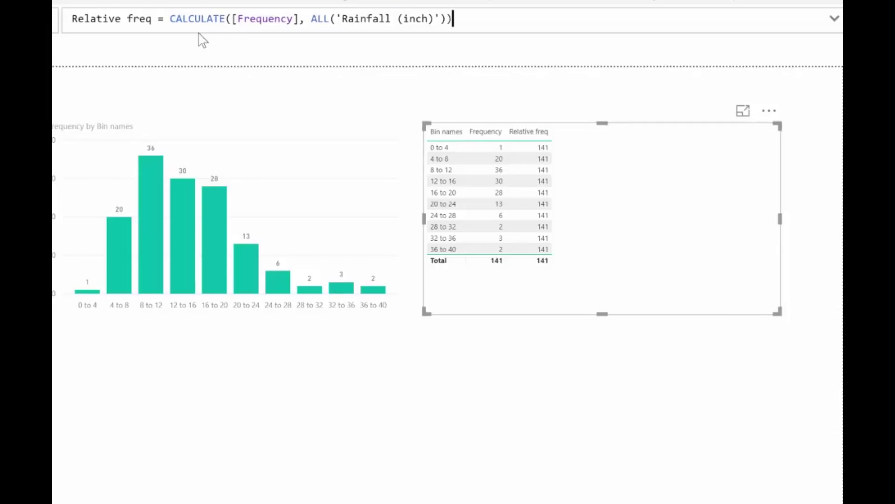
{"action": "left_click", "coordinate": [166, 19]}
{"action": "key", "text": "shift+Return"}
{"action": "type", "text": "div"}
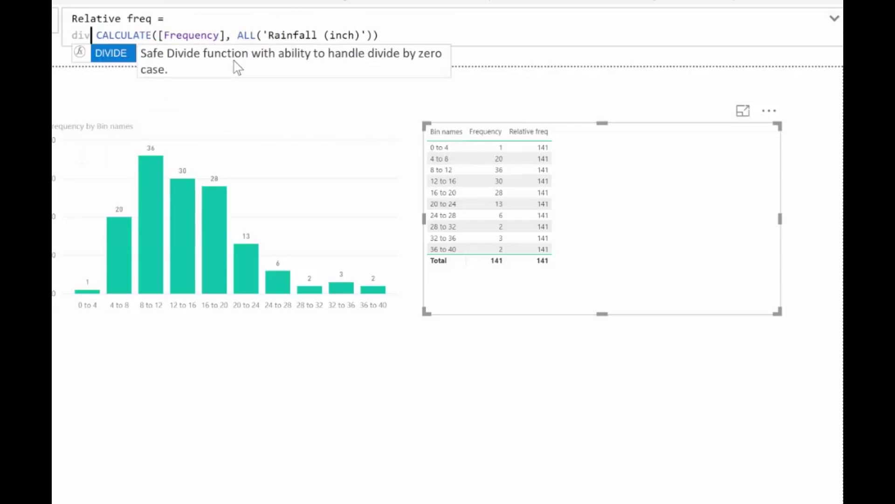
{"action": "key", "text": "Tab"}
{"action": "key", "text": "shift+Return"}
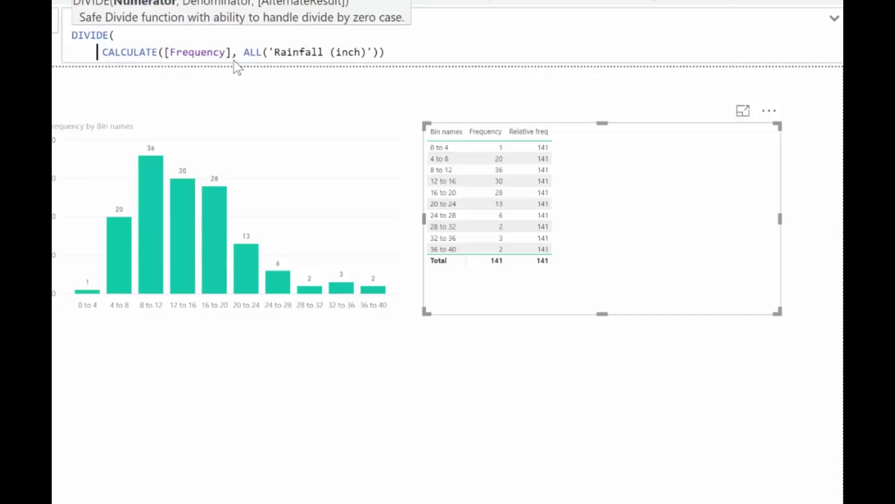
{"action": "type", "text": "[F"}
{"action": "key", "text": "Tab"}
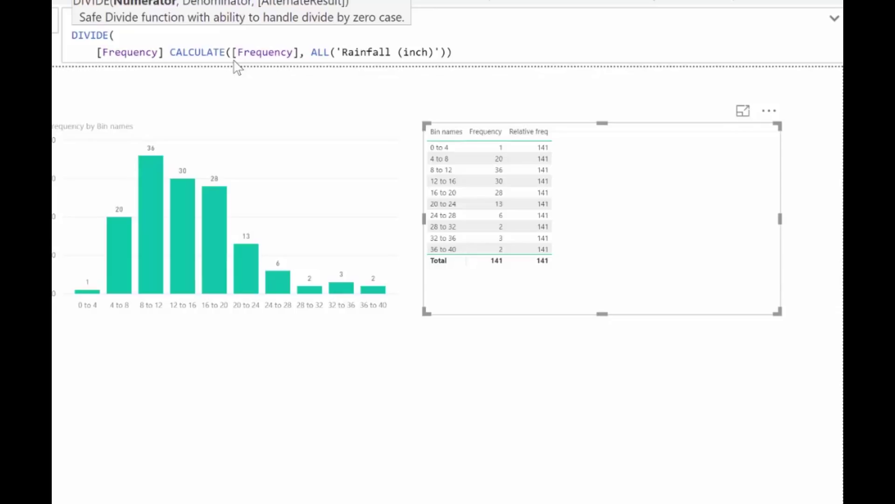
{"action": "type", "text": ","}
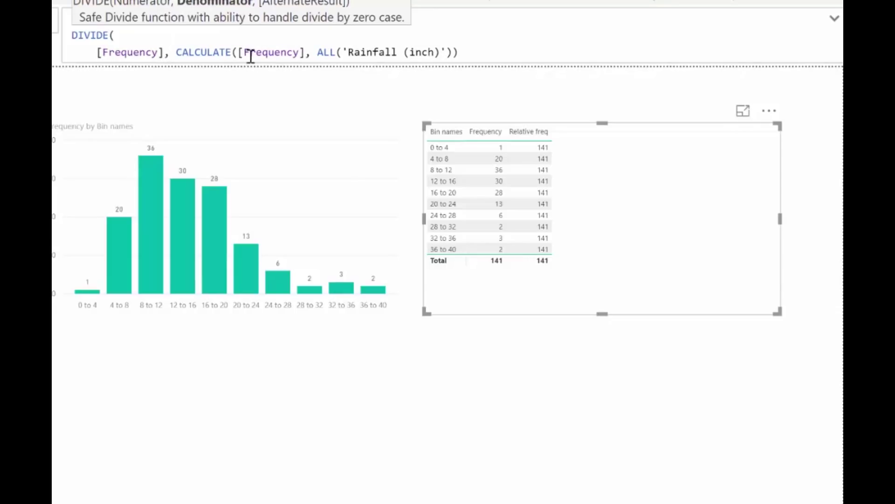
{"action": "left_click", "coordinate": [459, 51]}
{"action": "type", "text": ")"}
{"action": "key", "text": "Return"}
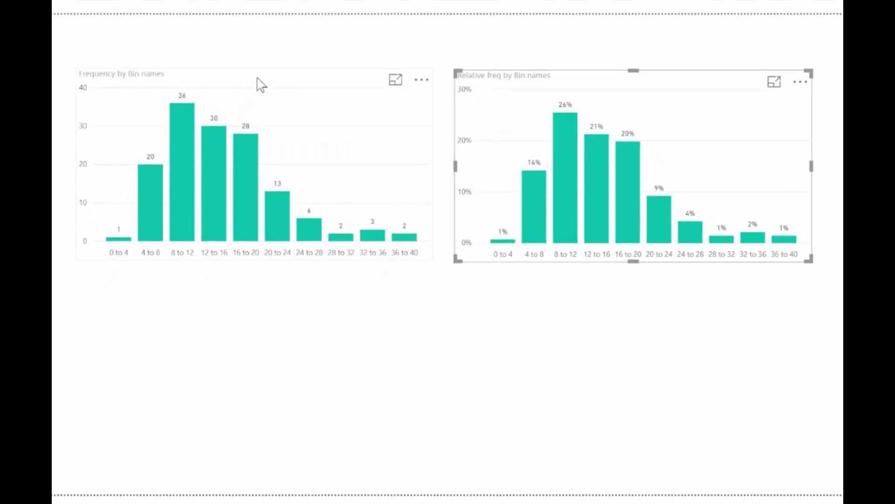
Nudge the Frequency by Bin names chart slightly to the left
{"action": "left_click_drag", "start_coordinate": [262, 83], "coordinate": [249, 82]}
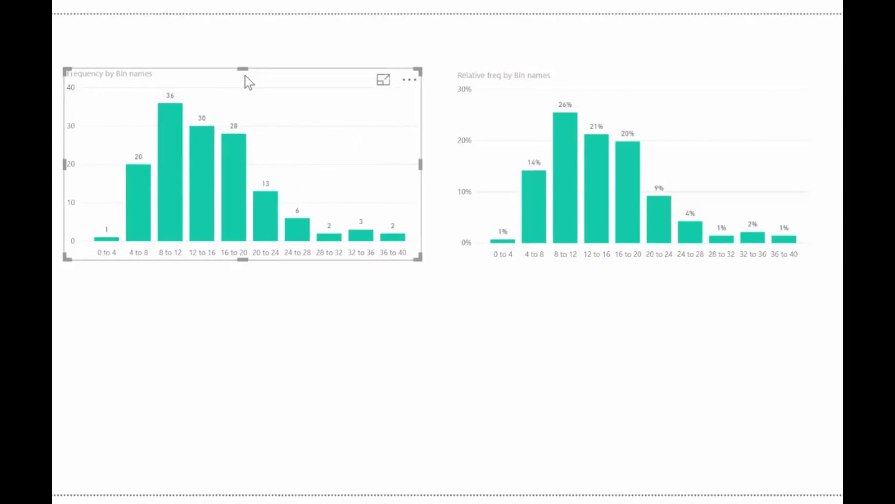
{"action": "left_click", "coordinate": [695, 418]}
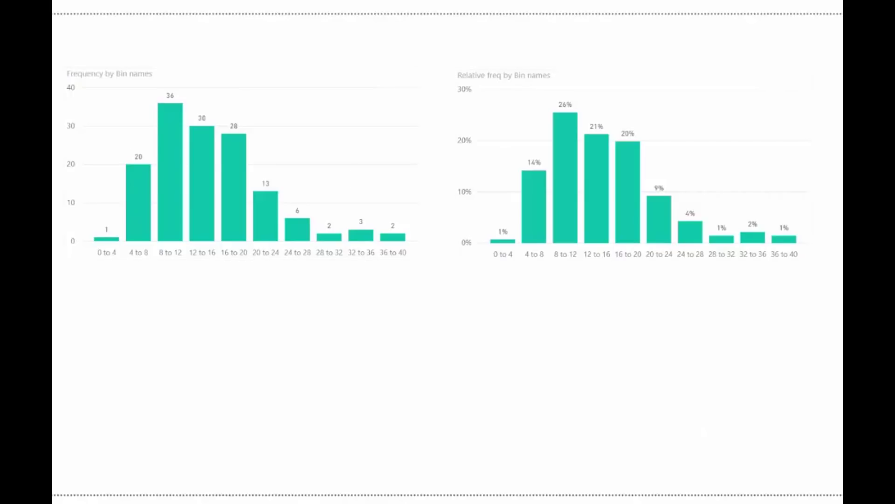
Add a 141 Count of Rain (inch) card, shrink it, and place it bottom-centre
{"action": "left_click_drag", "start_coordinate": [841, 387], "coordinate": [676, 385]}
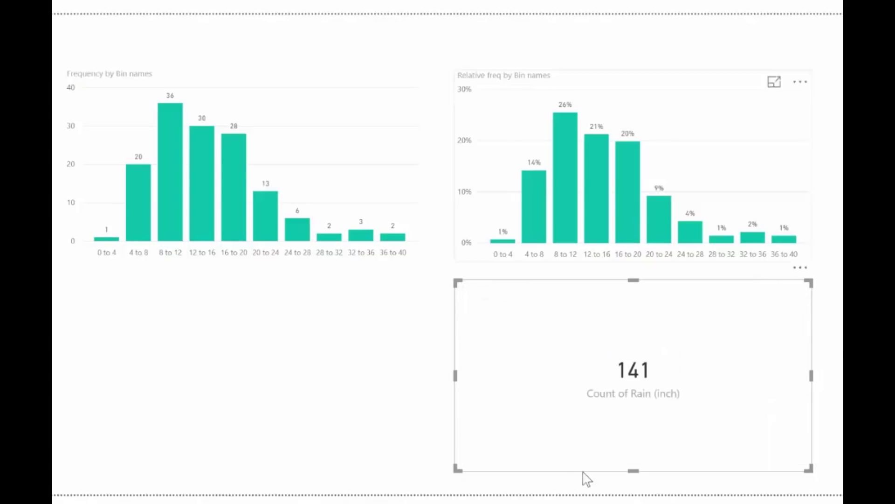
{"action": "left_click_drag", "start_coordinate": [457, 469], "coordinate": [649, 415]}
{"action": "left_click_drag", "start_coordinate": [714, 330], "coordinate": [397, 355]}
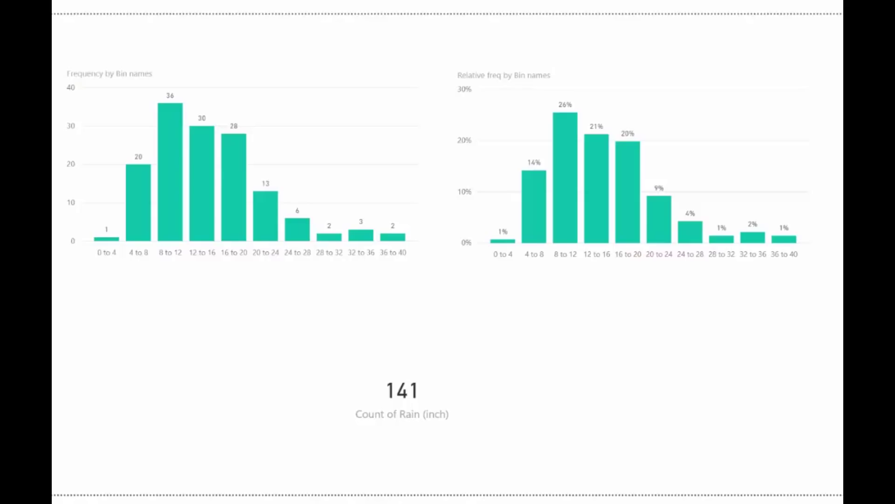
Circle the 0 to 4 bar and the right-tail bars in red
{"action": "left_click_drag", "start_coordinate": [733, 289], "coordinate": [717, 327]}
{"action": "mouse_move", "coordinate": [485, 263]}
{"action": "left_mouse_down"}
{"action": "mouse_move", "coordinate": [488, 273]}
{"action": "mouse_move", "coordinate": [502, 217]}
{"action": "mouse_move", "coordinate": [478, 270]}
{"action": "left_mouse_up"}
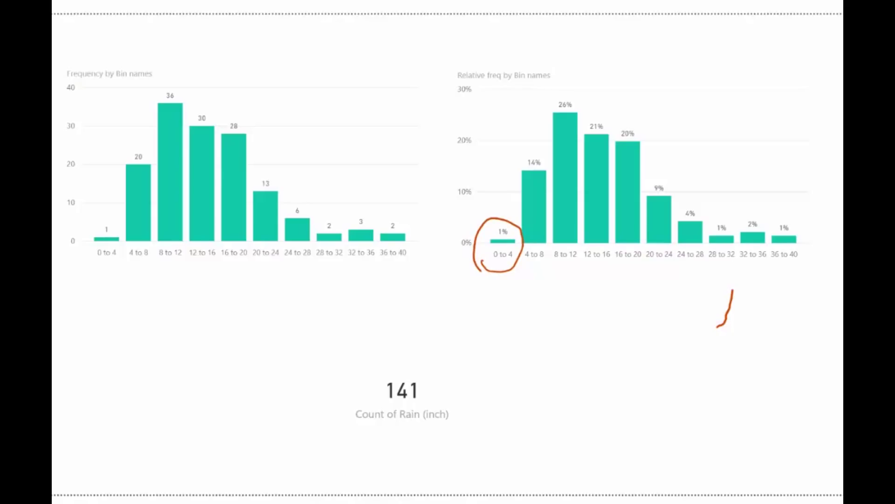
{"action": "key", "text": "e"}
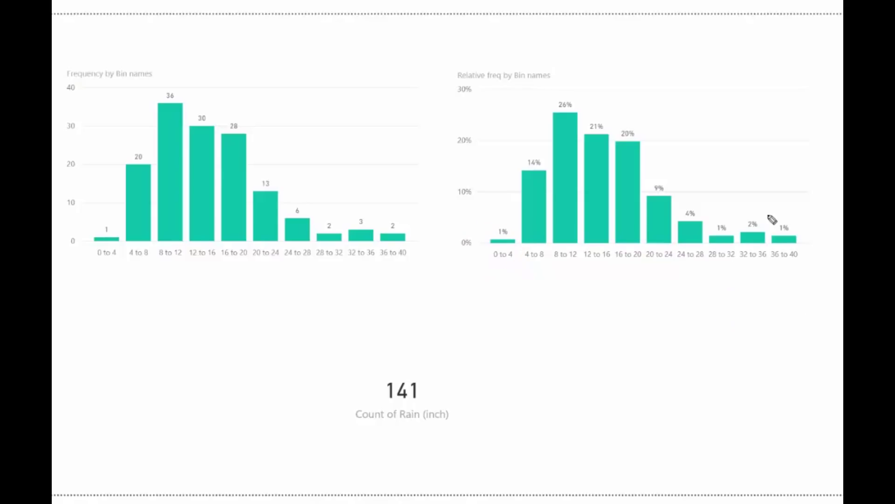
{"action": "left_click_drag", "start_coordinate": [490, 259], "coordinate": [480, 254]}
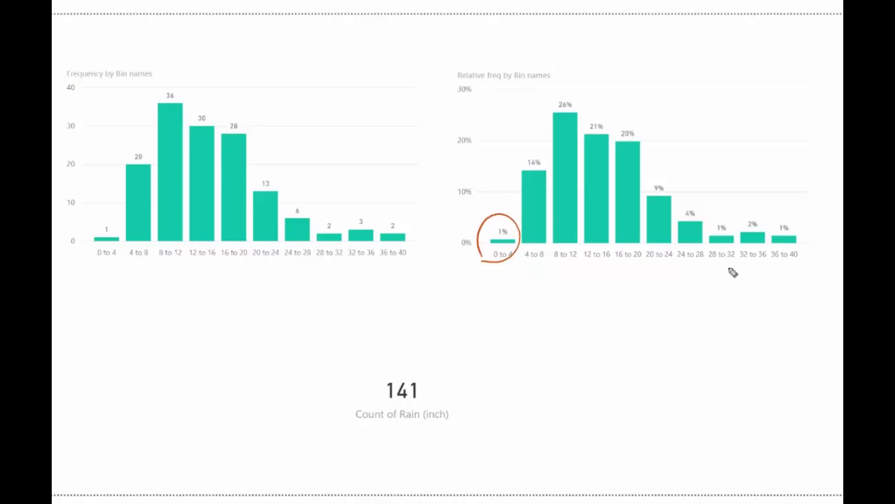
{"action": "mouse_move", "coordinate": [788, 215]}
{"action": "left_mouse_down"}
{"action": "mouse_move", "coordinate": [754, 227]}
{"action": "mouse_move", "coordinate": [761, 257]}
{"action": "mouse_move", "coordinate": [765, 212]}
{"action": "mouse_move", "coordinate": [790, 260]}
{"action": "mouse_move", "coordinate": [709, 230]}
{"action": "mouse_move", "coordinate": [790, 230]}
{"action": "mouse_move", "coordinate": [697, 247]}
{"action": "left_mouse_up"}
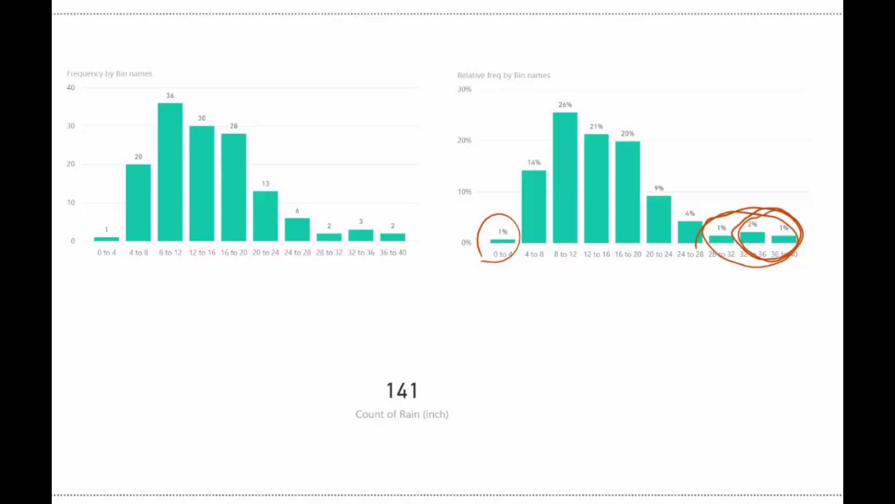
Outline the tallest bars with a blue arc and write 4" and 20" below
{"action": "mouse_move", "coordinate": [543, 88]}
{"action": "left_mouse_down"}
{"action": "mouse_move", "coordinate": [569, 157]}
{"action": "mouse_move", "coordinate": [651, 138]}
{"action": "mouse_move", "coordinate": [552, 97]}
{"action": "mouse_move", "coordinate": [649, 149]}
{"action": "mouse_move", "coordinate": [515, 142]}
{"action": "left_mouse_up"}
{"action": "mouse_move", "coordinate": [580, 55]}
{"action": "left_mouse_down"}
{"action": "mouse_move", "coordinate": [595, 79]}
{"action": "mouse_move", "coordinate": [614, 57]}
{"action": "mouse_move", "coordinate": [618, 32]}
{"action": "mouse_move", "coordinate": [637, 36]}
{"action": "left_mouse_up"}
{"action": "left_click_drag", "start_coordinate": [541, 314], "coordinate": [543, 343]}
{"action": "mouse_move", "coordinate": [556, 315]}
{"action": "left_mouse_down"}
{"action": "mouse_move", "coordinate": [589, 324]}
{"action": "mouse_move", "coordinate": [596, 346]}
{"action": "left_mouse_up"}
{"action": "mouse_move", "coordinate": [602, 332]}
{"action": "left_mouse_down"}
{"action": "mouse_move", "coordinate": [599, 340]}
{"action": "mouse_move", "coordinate": [607, 322]}
{"action": "left_mouse_up"}
{"action": "left_click_drag", "start_coordinate": [609, 315], "coordinate": [610, 322]}
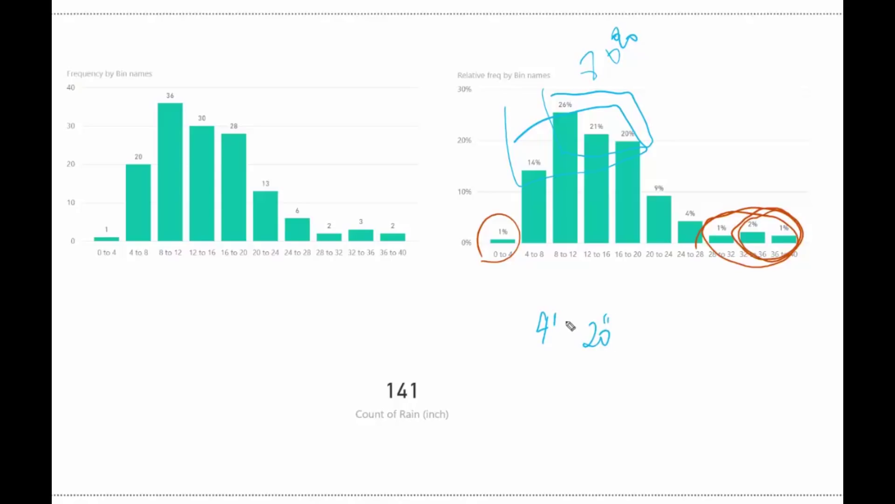
{"action": "left_click_drag", "start_coordinate": [558, 316], "coordinate": [557, 325]}
Draw a pink curve tracing the tops of the Frequency chart's bars
{"action": "mouse_move", "coordinate": [67, 240]}
{"action": "left_mouse_down"}
{"action": "mouse_move", "coordinate": [140, 99]}
{"action": "mouse_move", "coordinate": [166, 72]}
{"action": "mouse_move", "coordinate": [193, 80]}
{"action": "mouse_move", "coordinate": [297, 185]}
{"action": "mouse_move", "coordinate": [366, 212]}
{"action": "mouse_move", "coordinate": [461, 217]}
{"action": "left_mouse_up"}
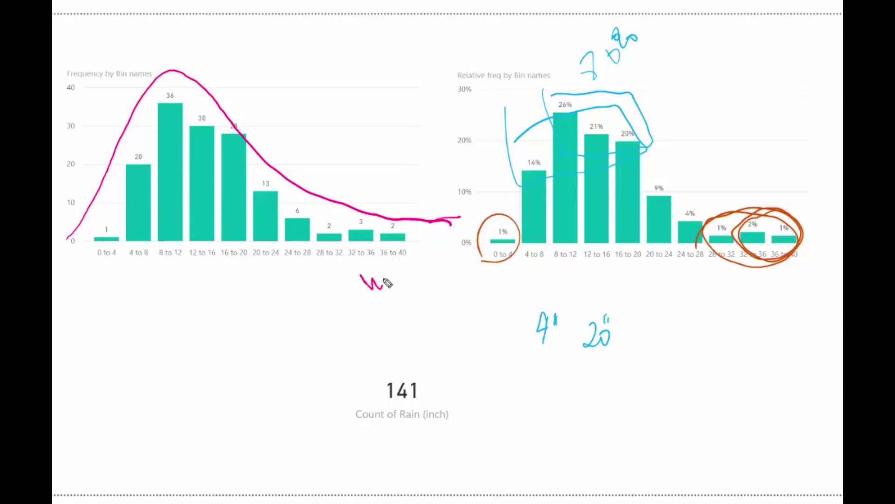